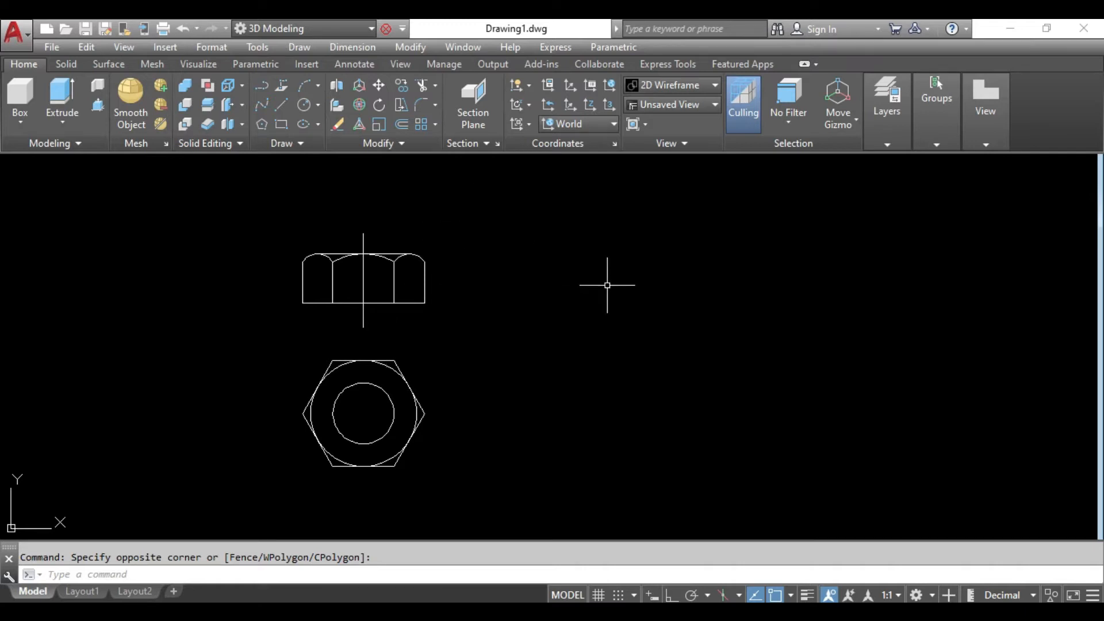
- Copy the hexagon with its two circles from its centre, about 60 units horizontally to the right
click(498, 383)
click(352, 446)
text(co)
key(Return)
click(363, 413)
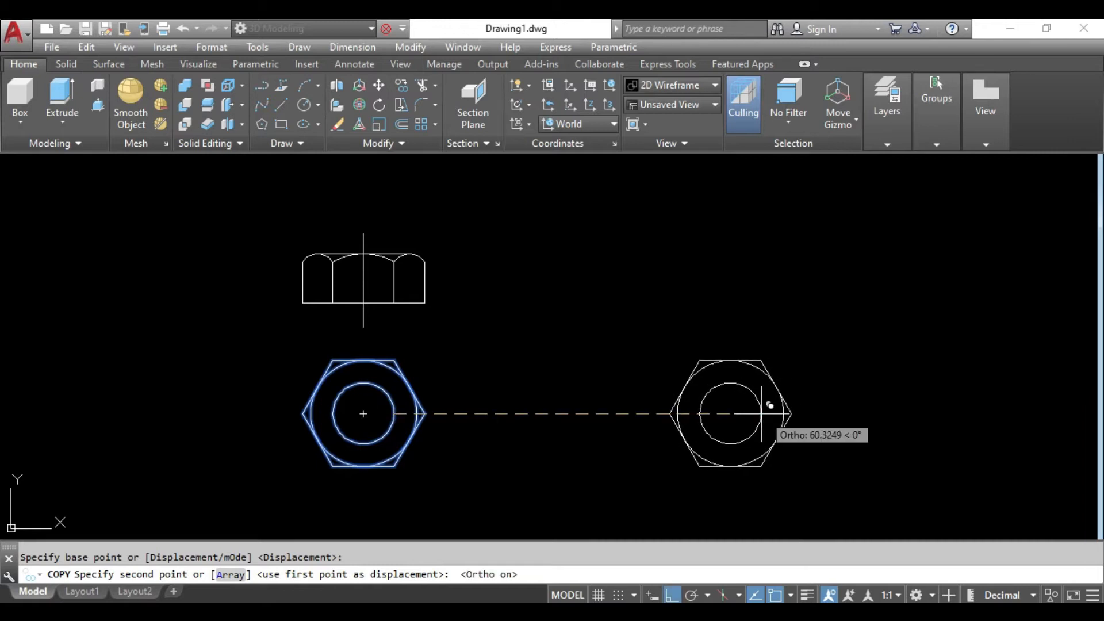
click(765, 415)
key(Return)
middle_drag(790, 401, 630, 390)
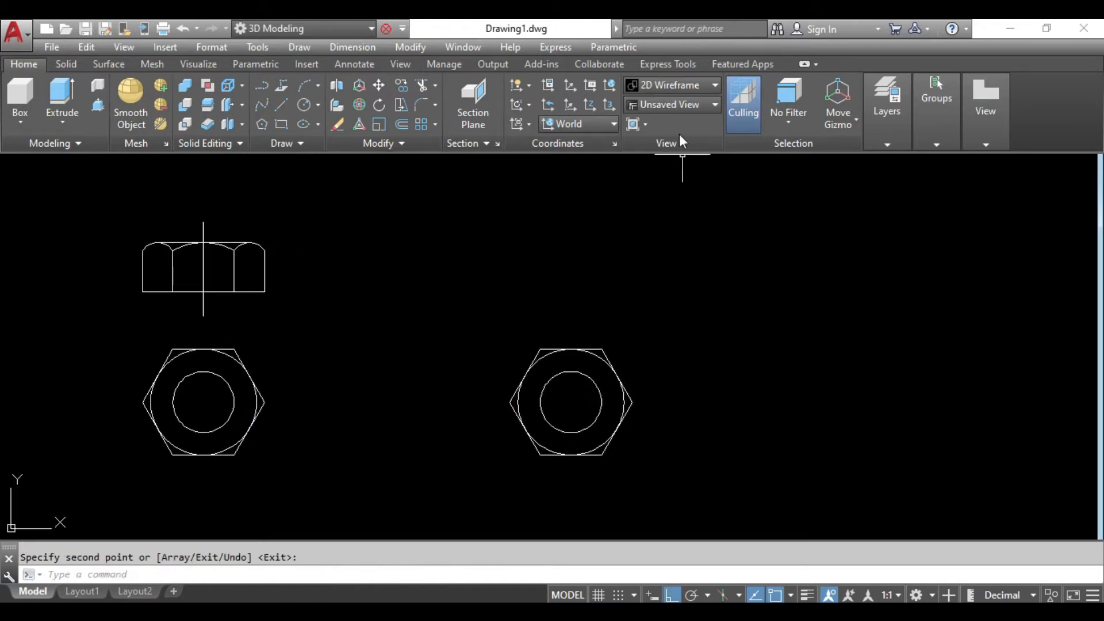
- Switch to the SW Isometric view for the copied hexagon and circles
click(679, 104)
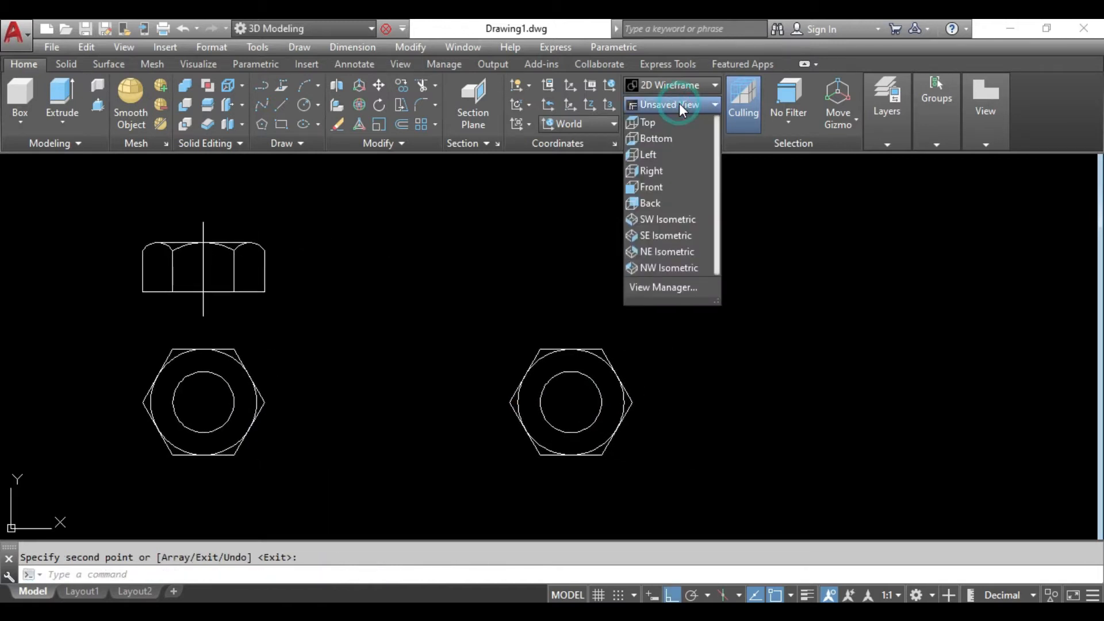
click(672, 223)
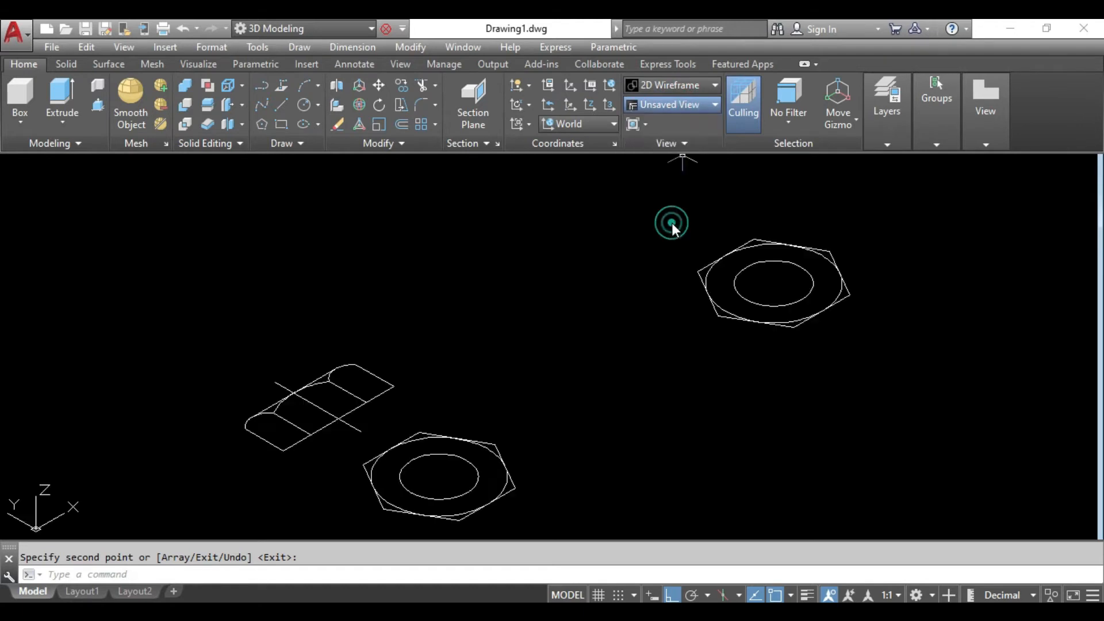
mouse_move(769, 345)
middle_down()
mouse_move(464, 435)
mouse_move(476, 457)
middle_up()
scroll(472, 411, up, 3)
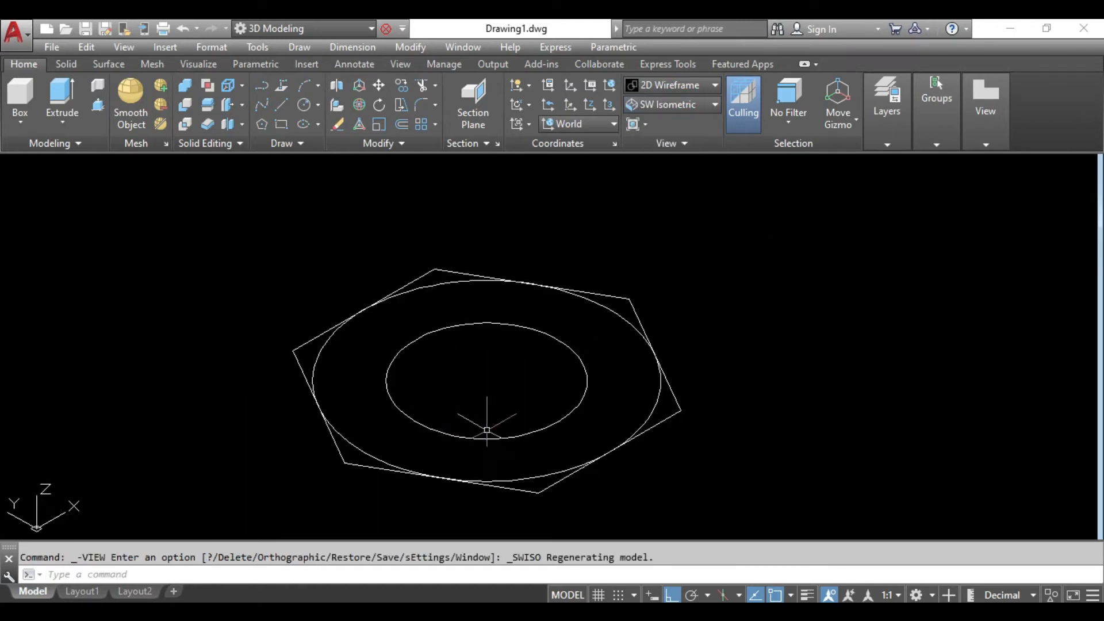
- Extrude the copied hexagon and its inner circle to a height of 8
text(ext)
key(Return)
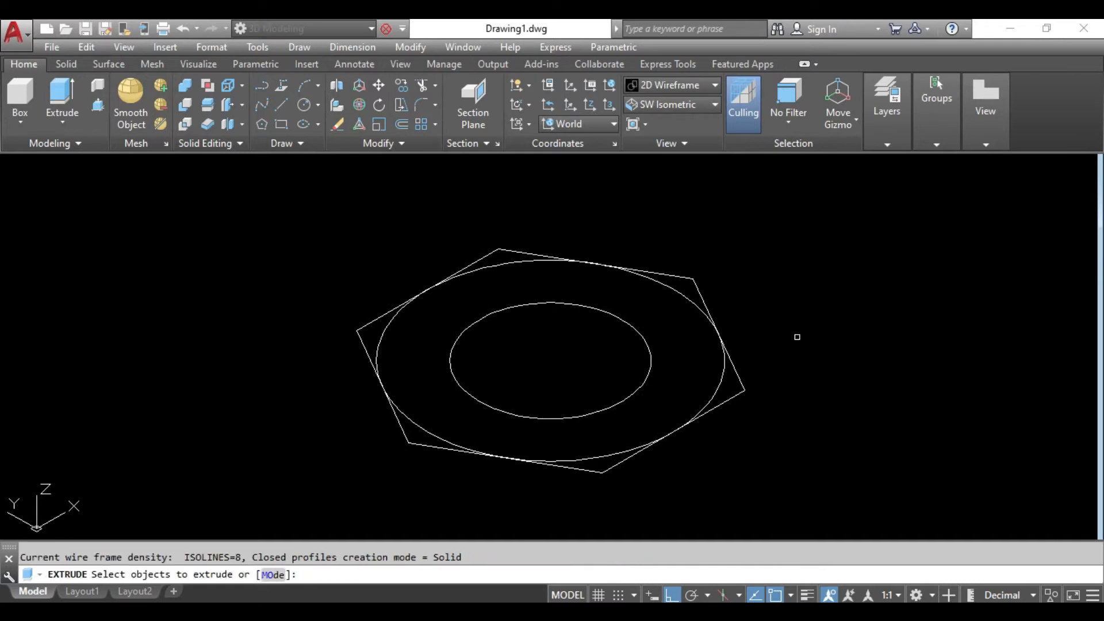
click(738, 375)
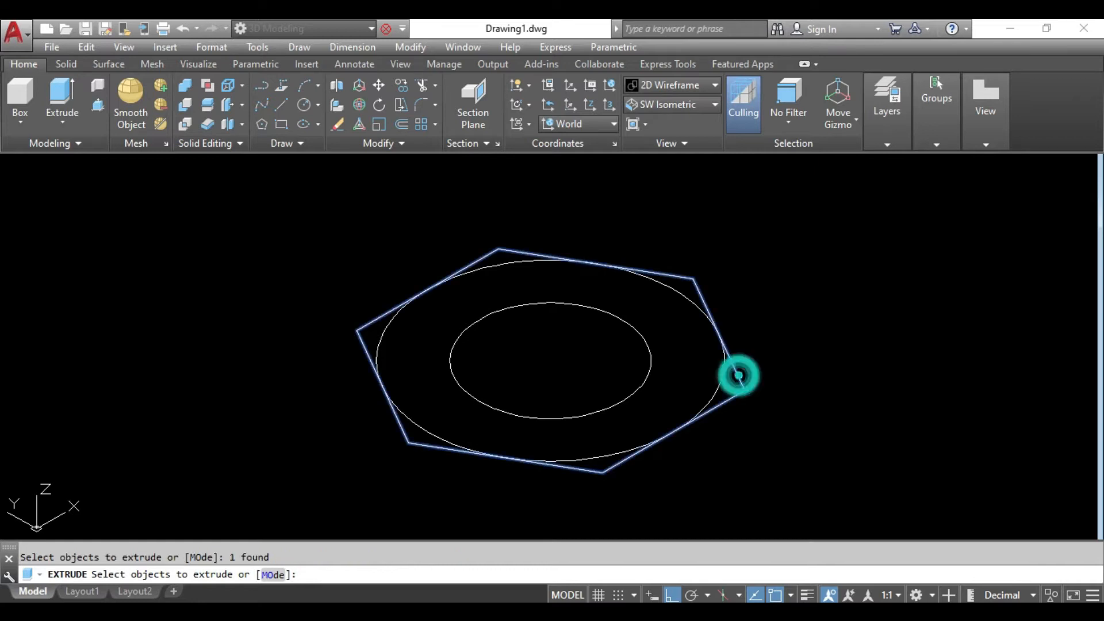
click(651, 368)
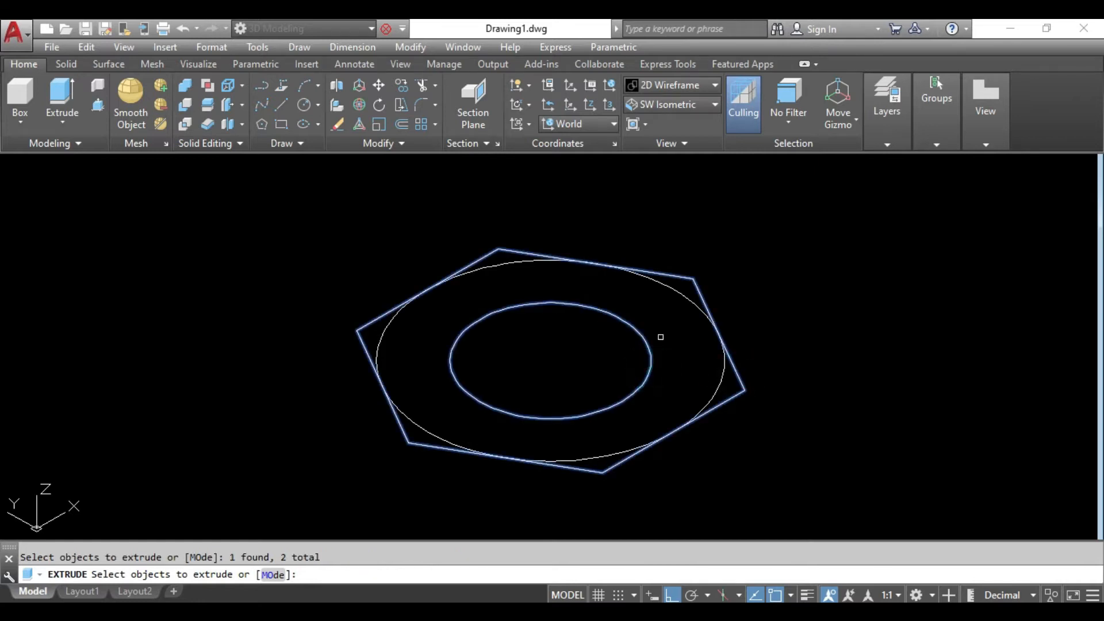
key(Return)
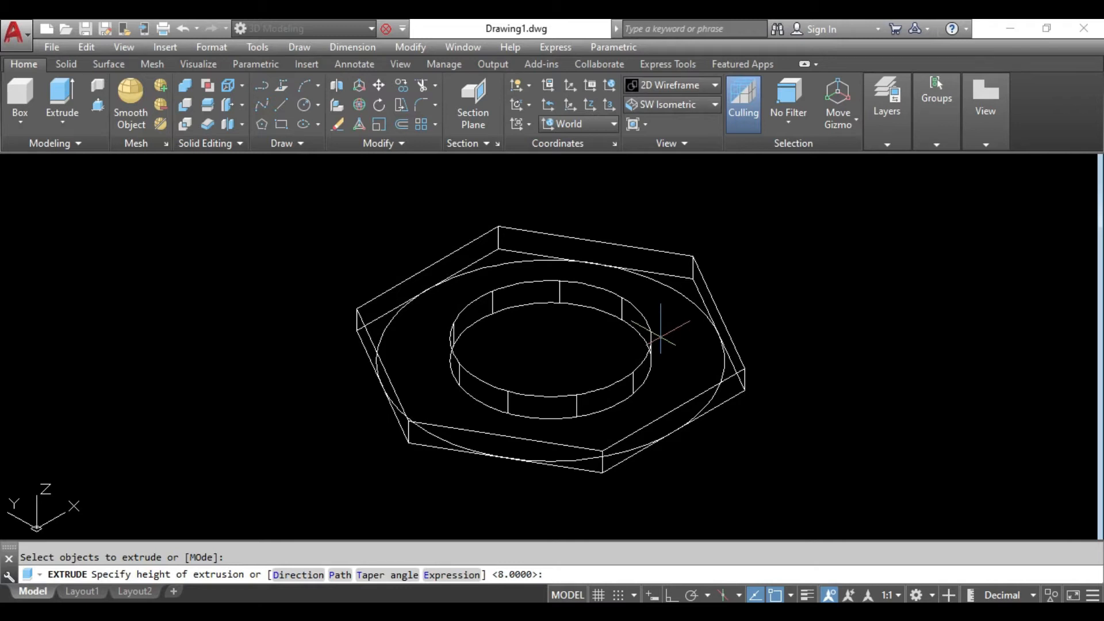
text(8)
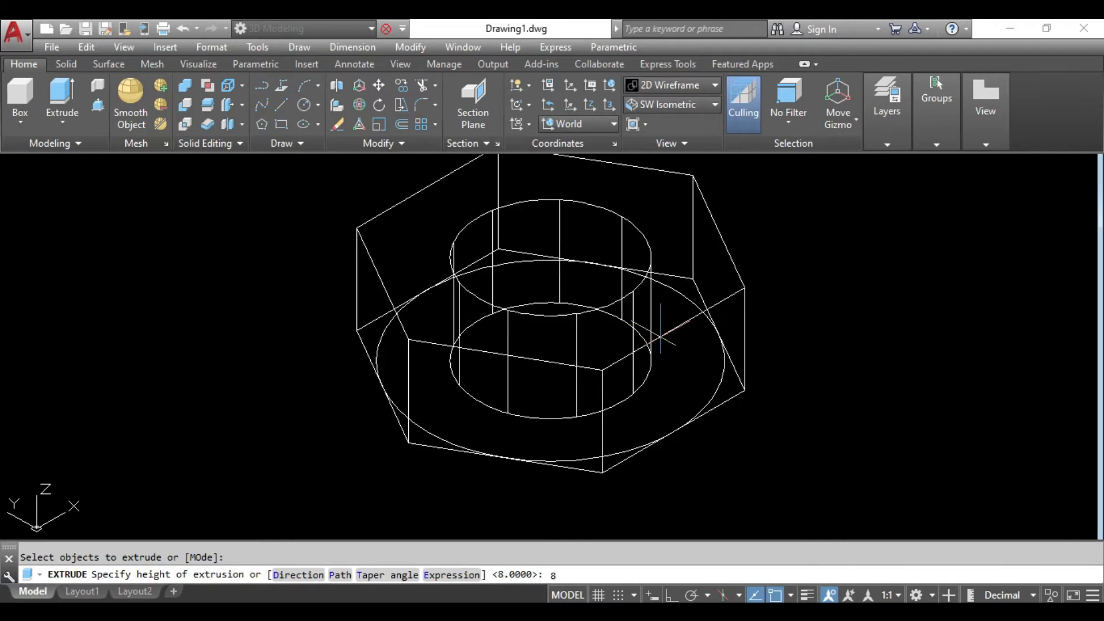
key(Return)
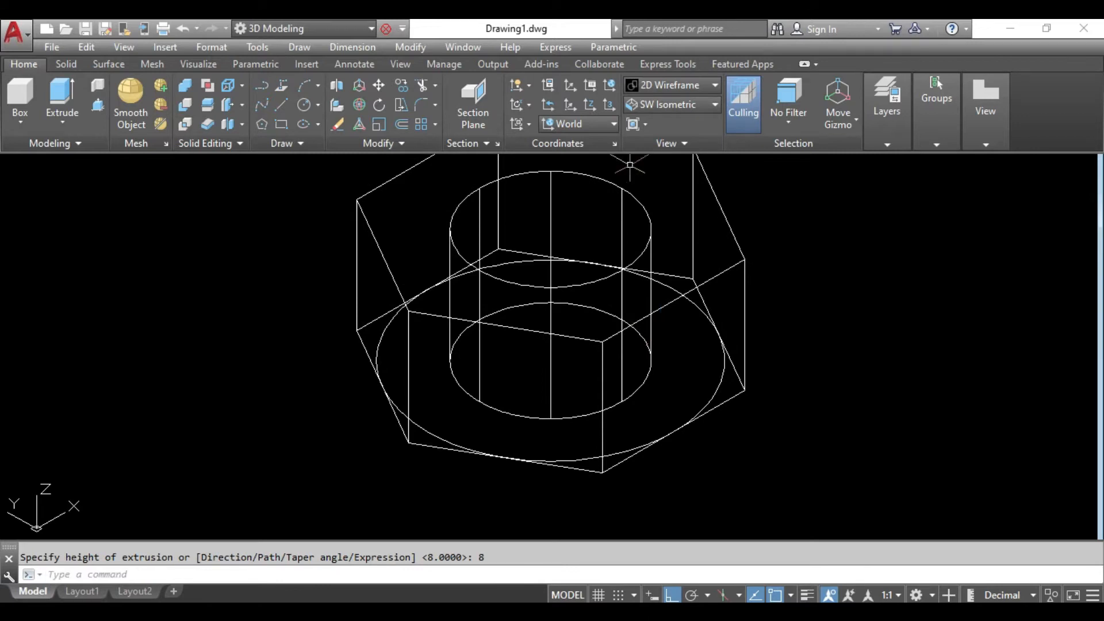
- Inspect the extruded solids in the Conceptual visual style and return to 2D Wireframe
click(653, 88)
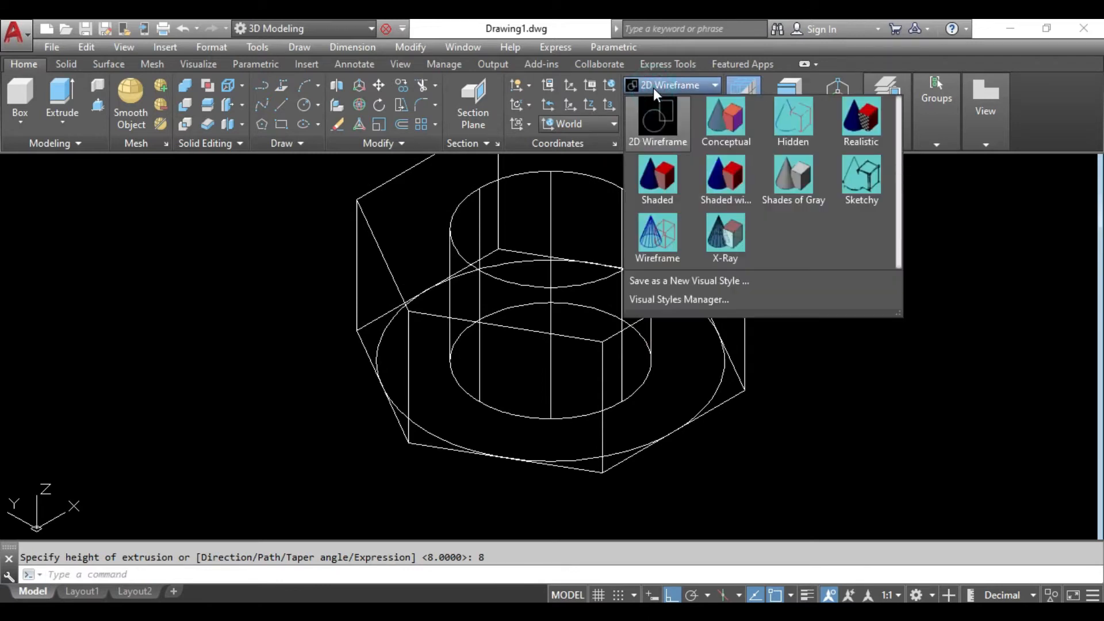
click(706, 127)
middle_drag(792, 291, 794, 340)
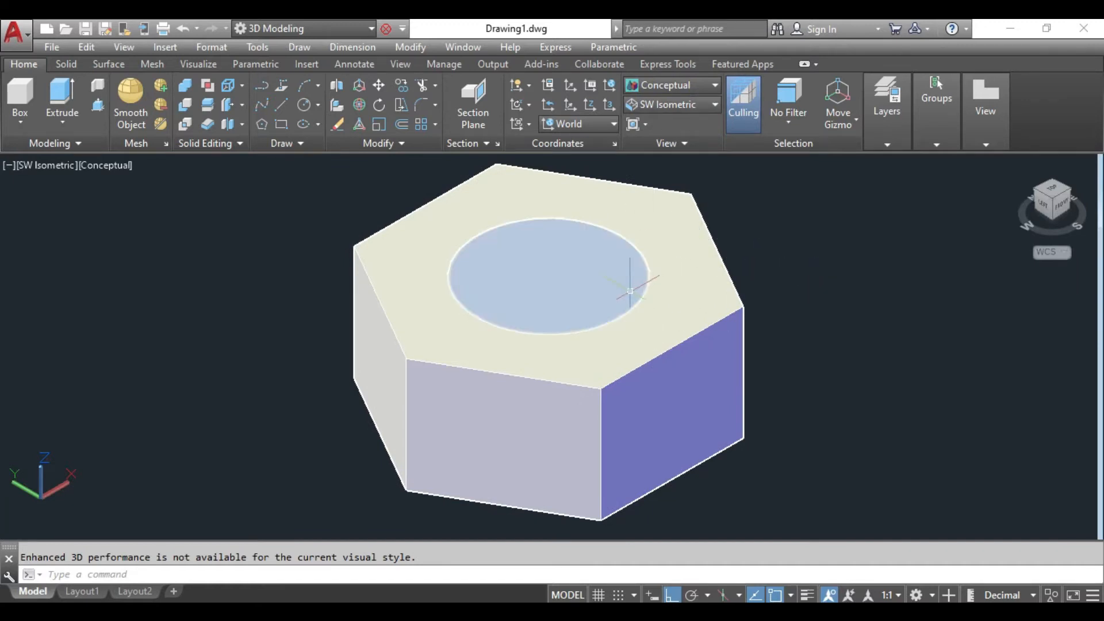
click(688, 85)
click(667, 109)
- Subtract the inner cylinder from the hexagonal solid to form the nut's hole
text(su)
key(Return)
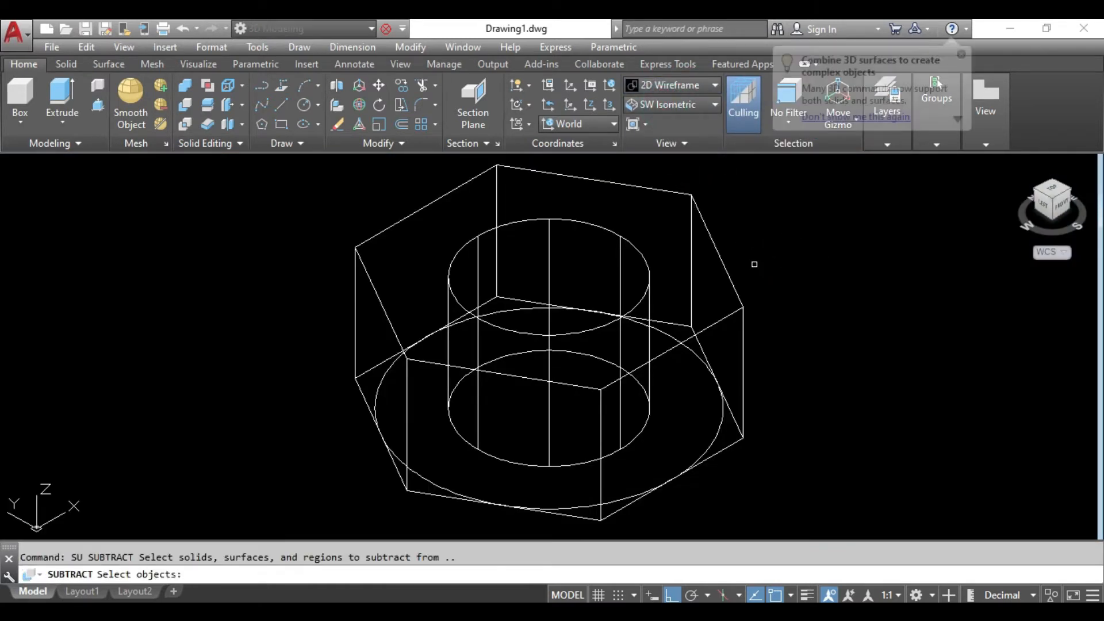
click(720, 262)
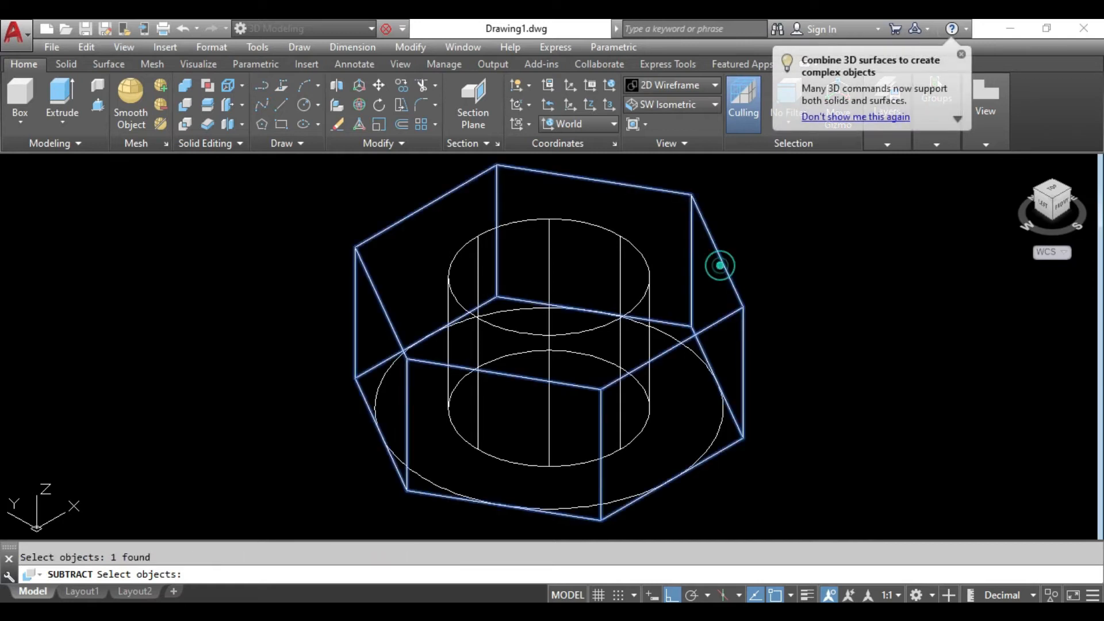
key(Return)
click(636, 249)
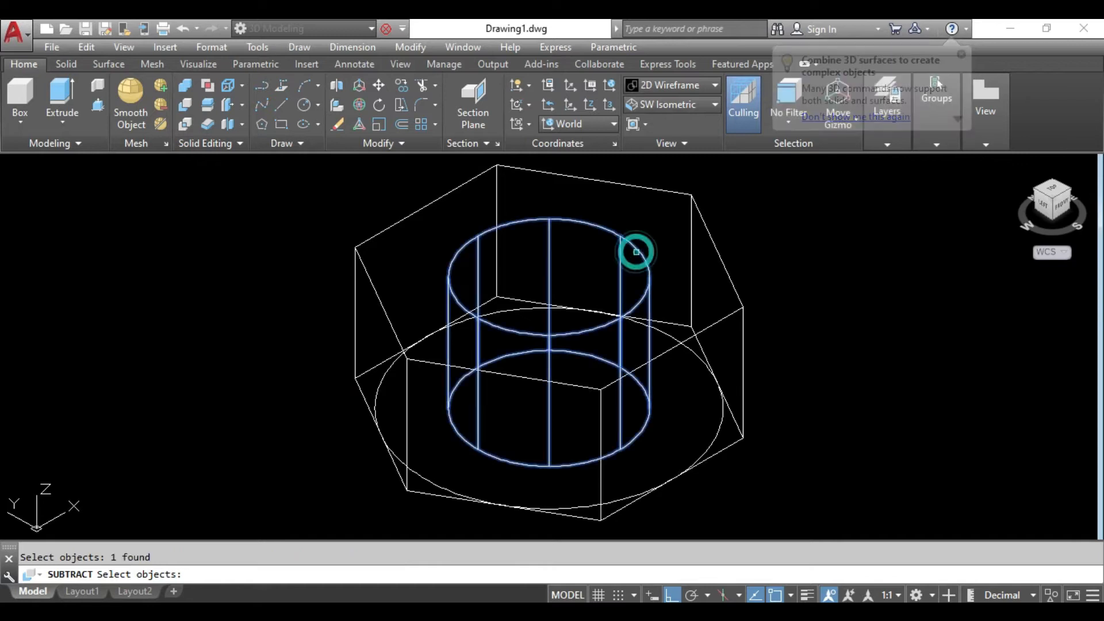
key(Return)
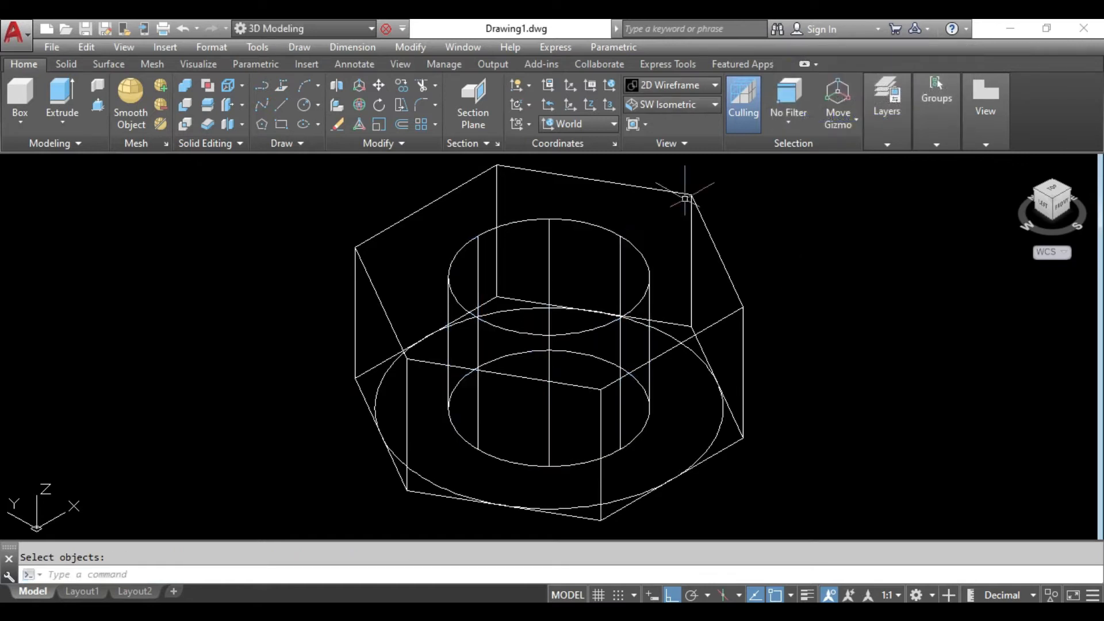
- Inspect the nut's hole in the Conceptual style and, back in 2D Wireframe, look at the nut from the Front view
click(651, 89)
click(726, 125)
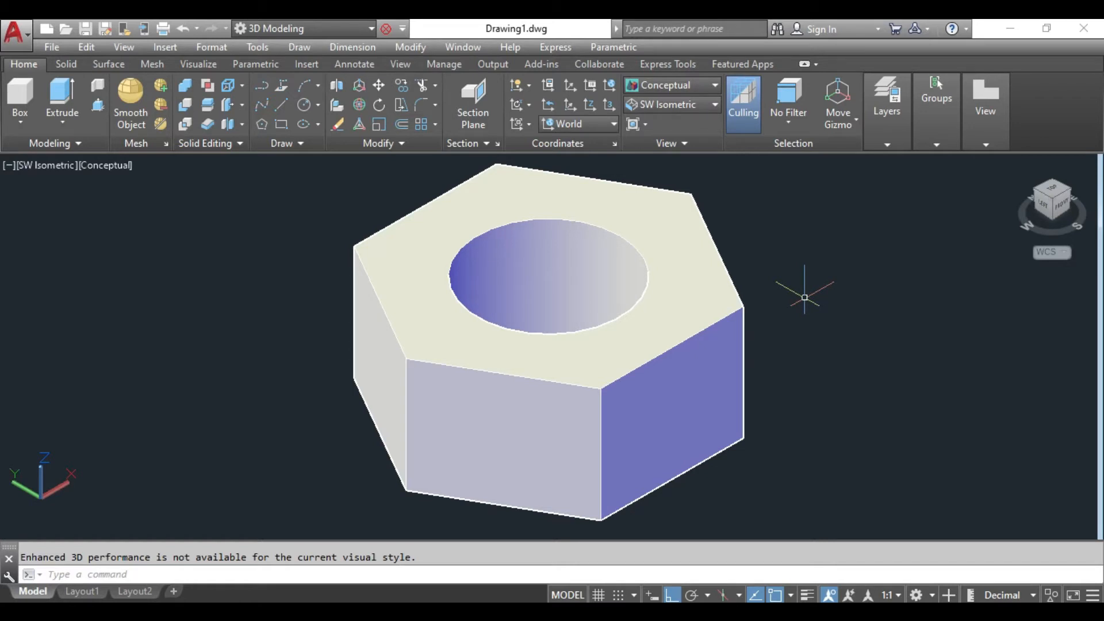
click(678, 88)
click(664, 112)
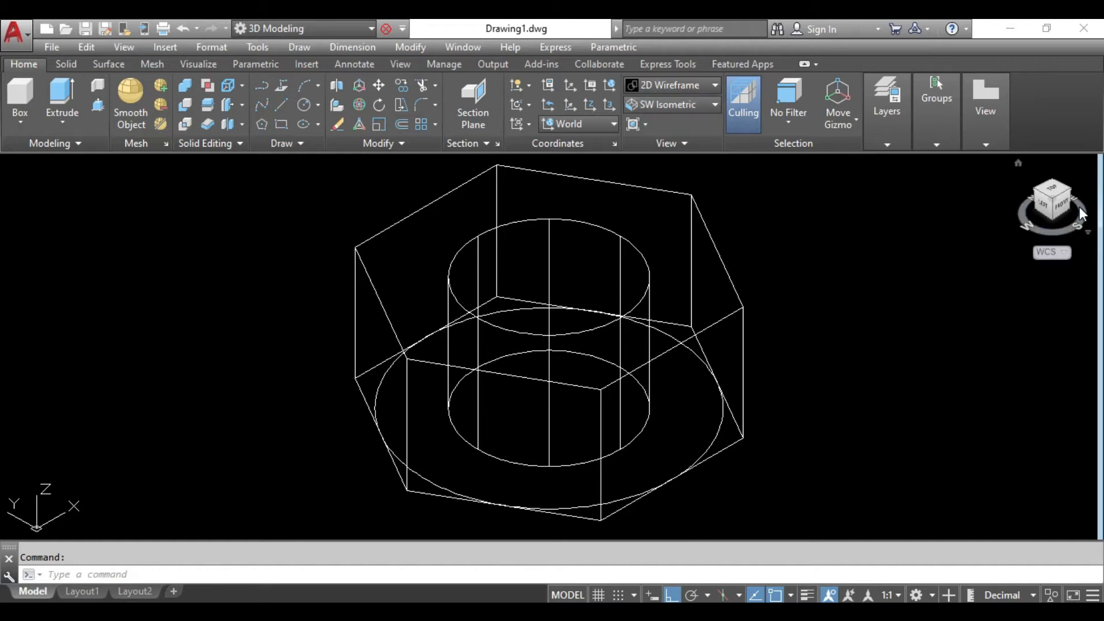
click(659, 105)
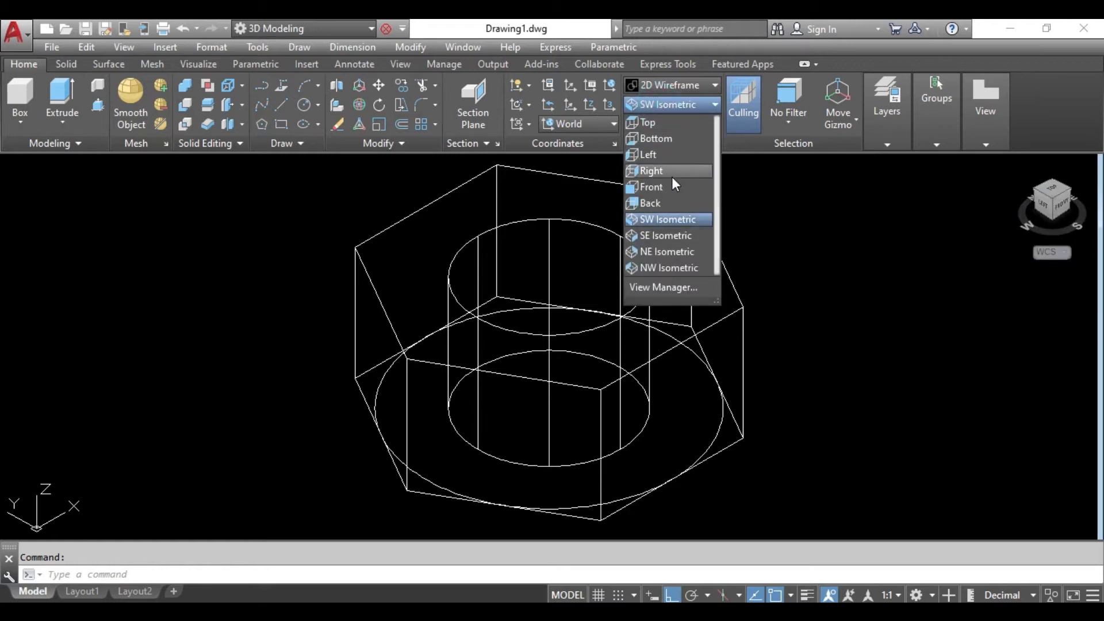
click(661, 187)
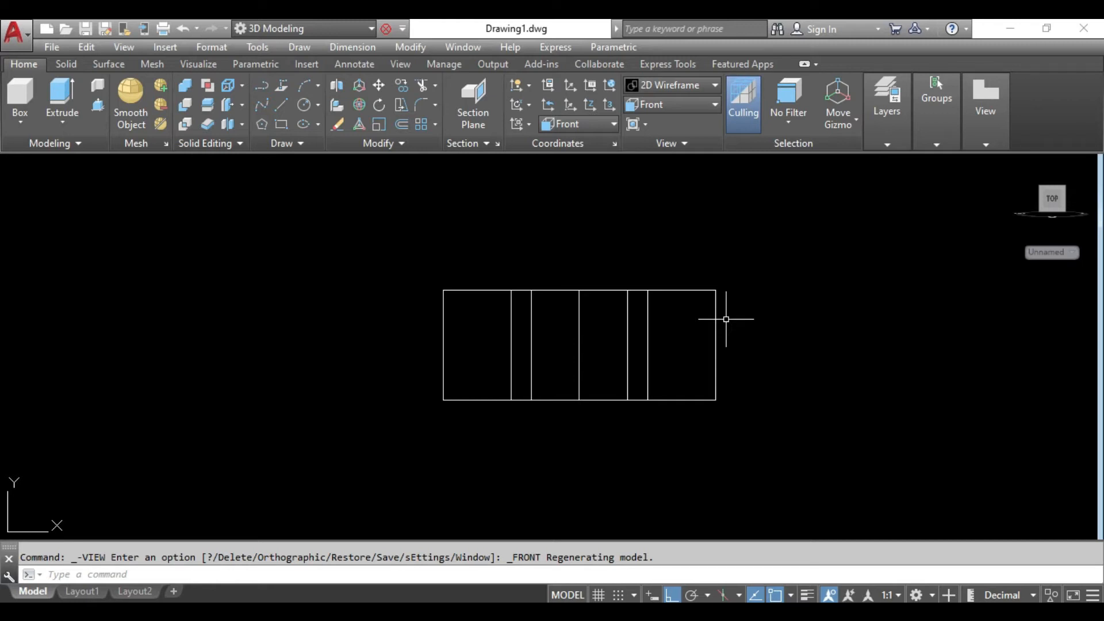
- In the Top view, draw a horizontal line from the outer circle's right quadrant to the hexagon's right corner
click(677, 107)
click(661, 122)
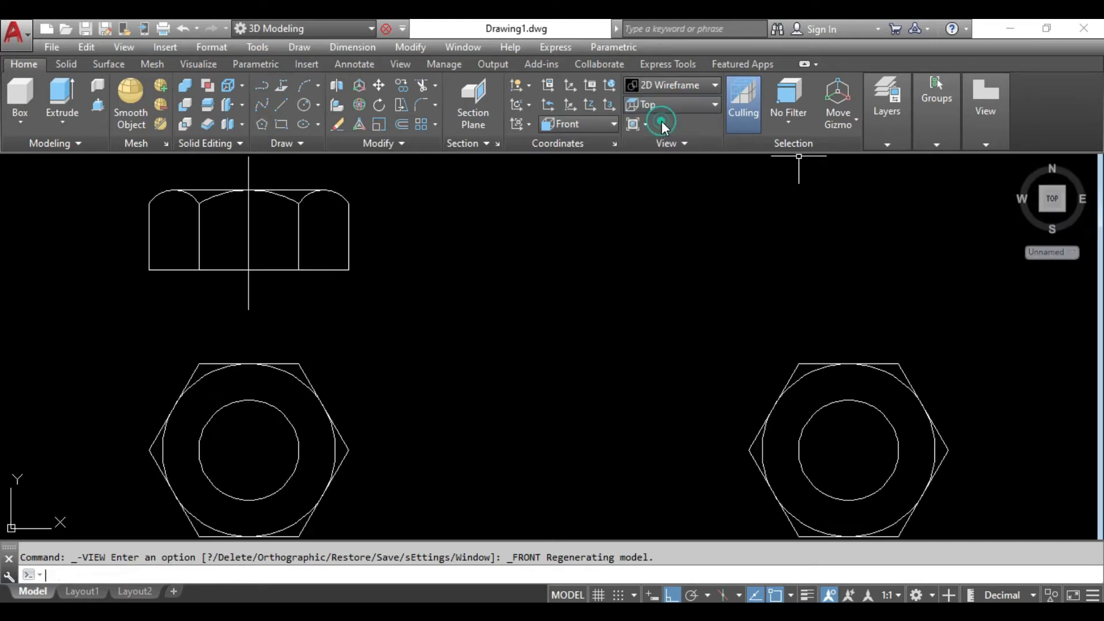
middle_drag(762, 431, 644, 388)
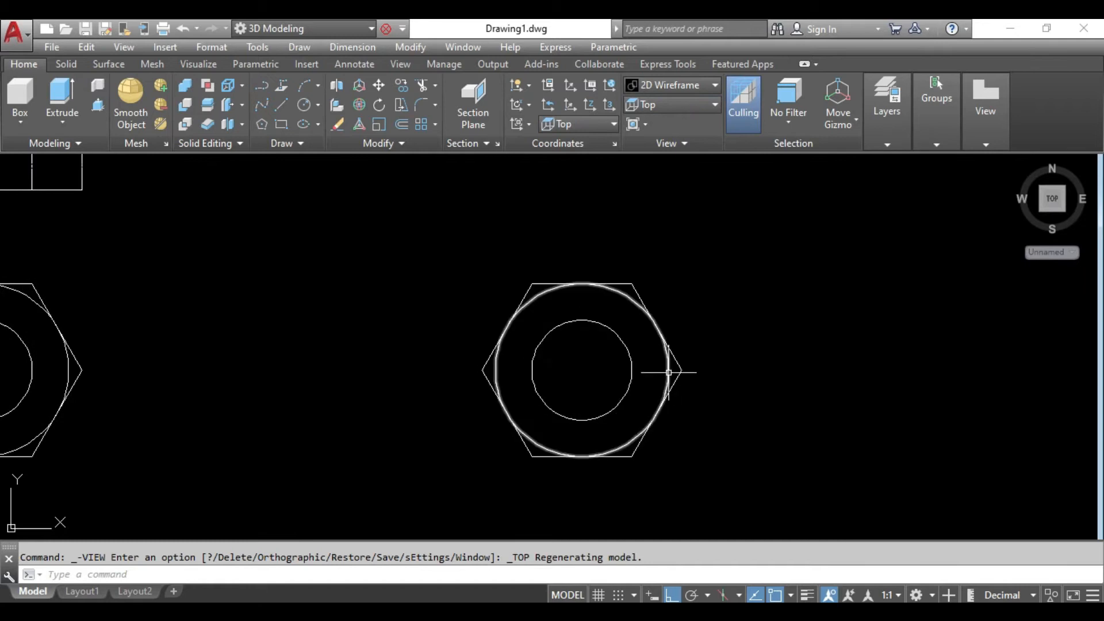
scroll(670, 372, up, 2)
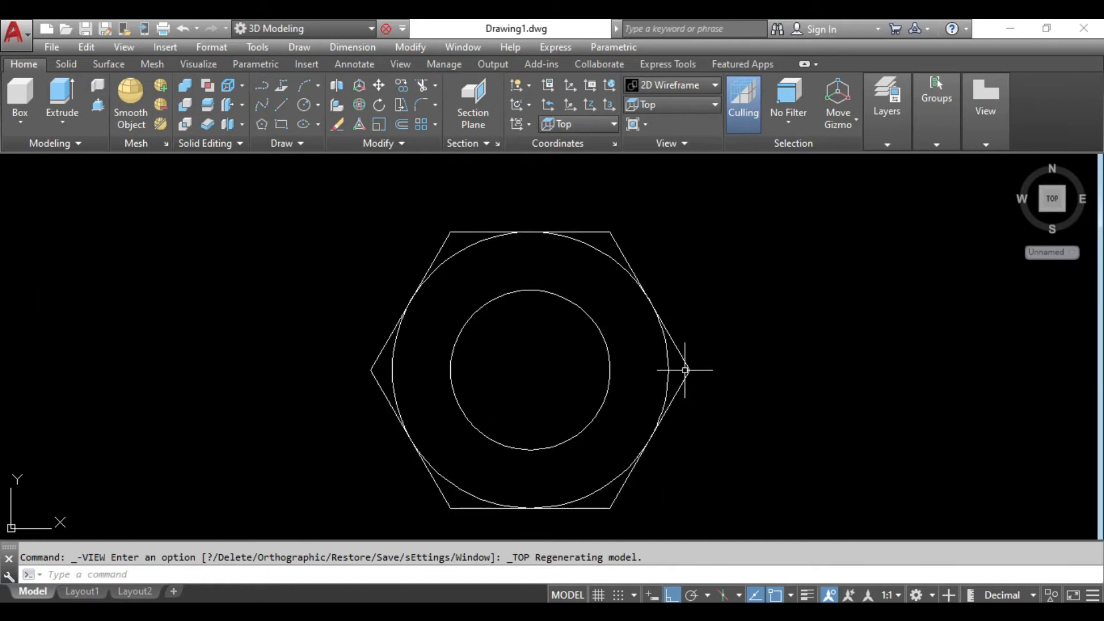
text(l)
key(Return)
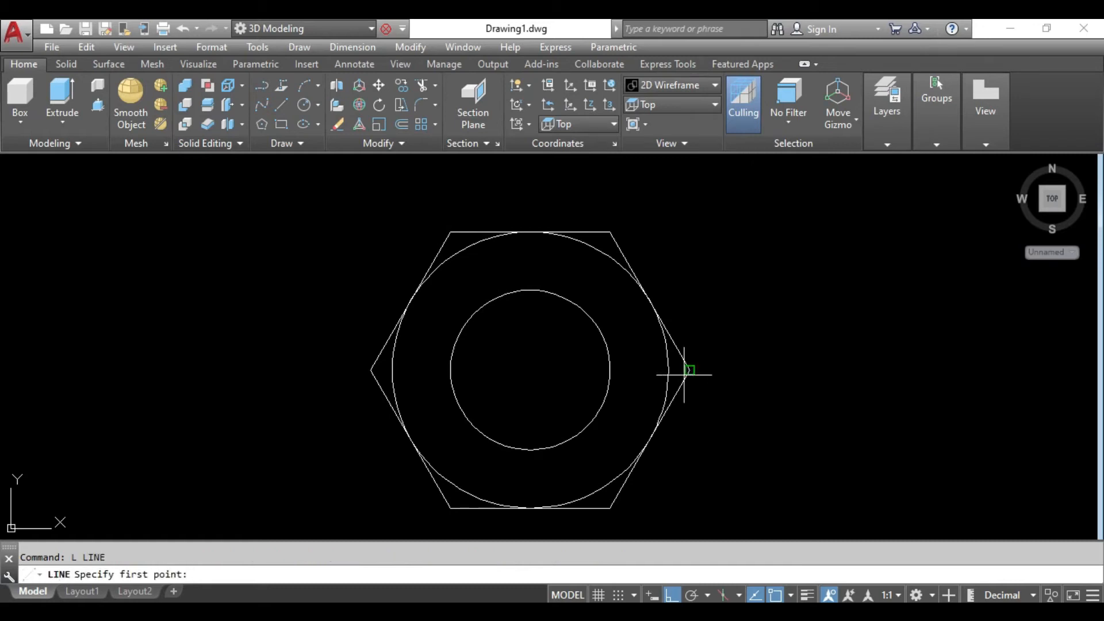
click(667, 371)
click(690, 370)
key(Return)
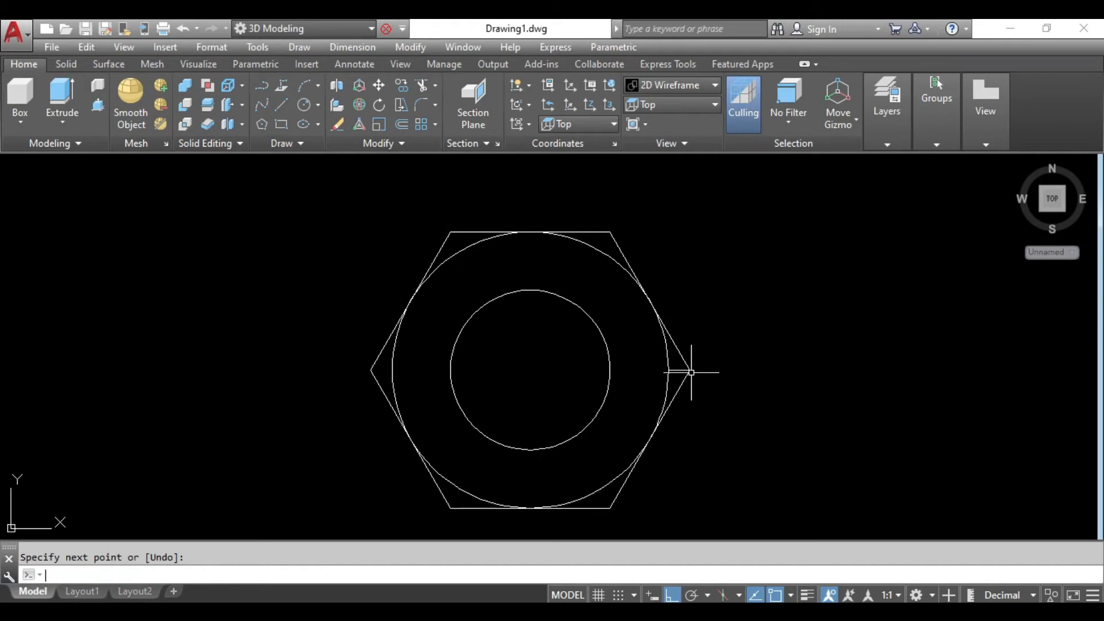
- Switch to the Front view and check where the short line lies at the nut's lower right corner
click(682, 106)
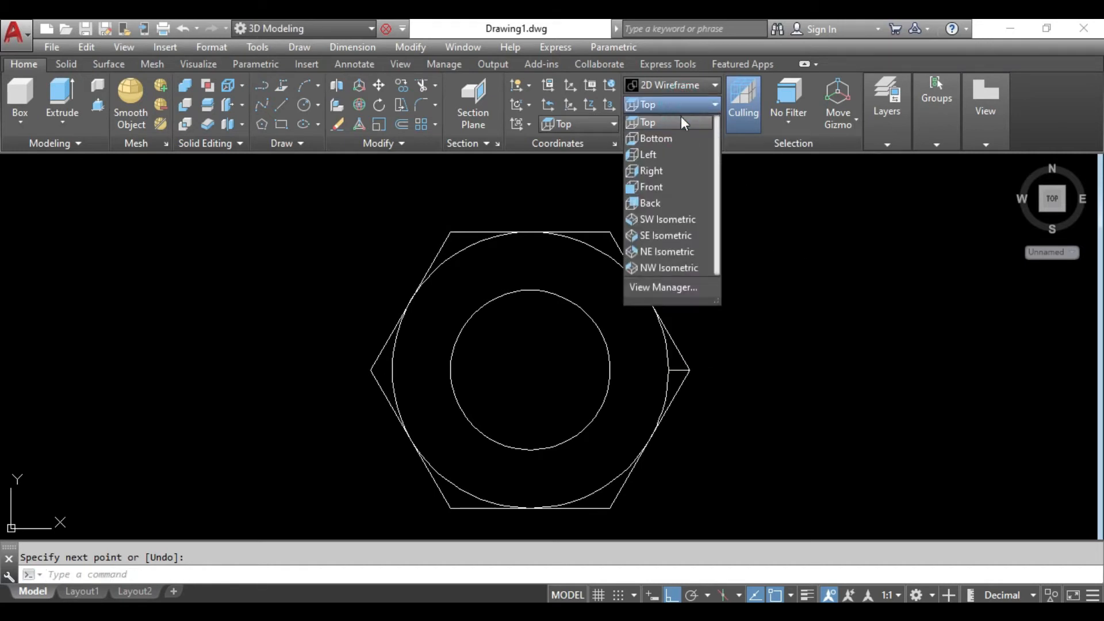
click(661, 186)
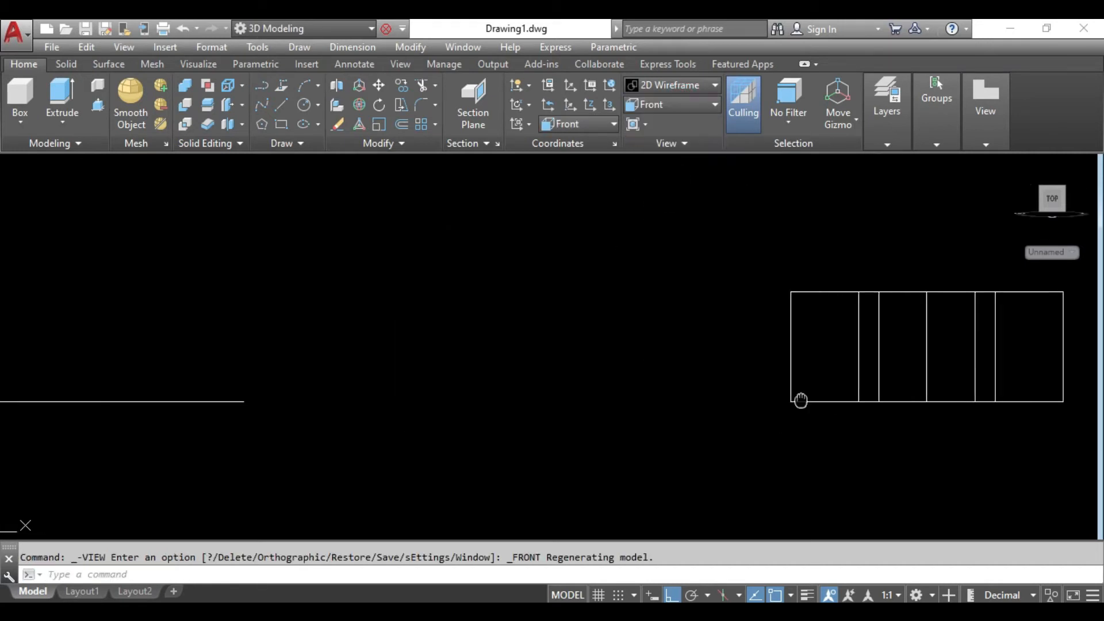
click(693, 445)
click(796, 382)
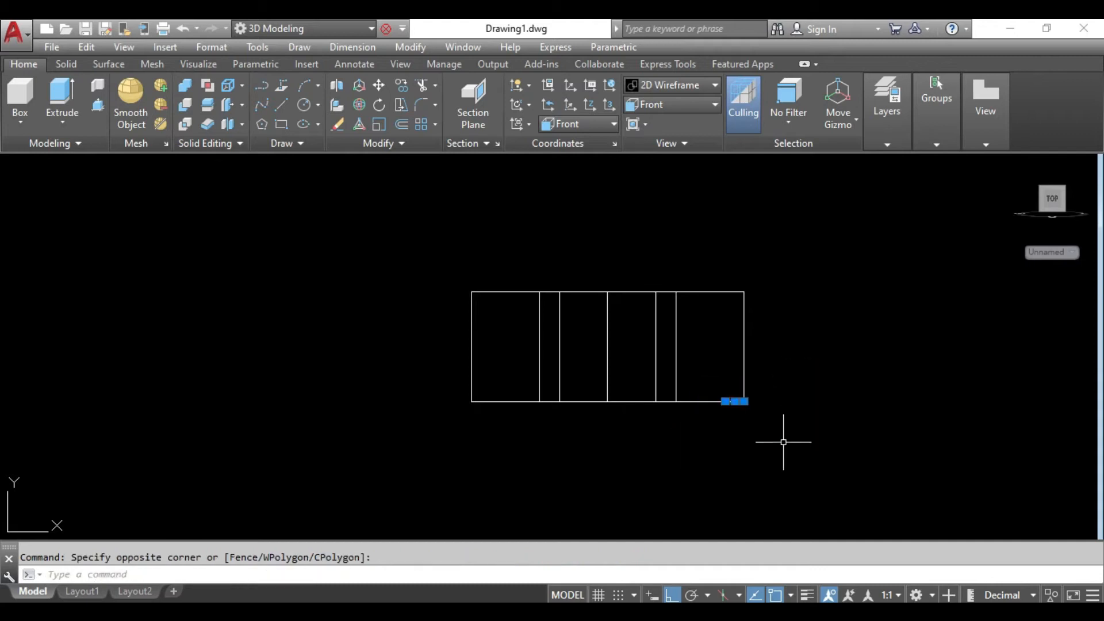
key(Escape)
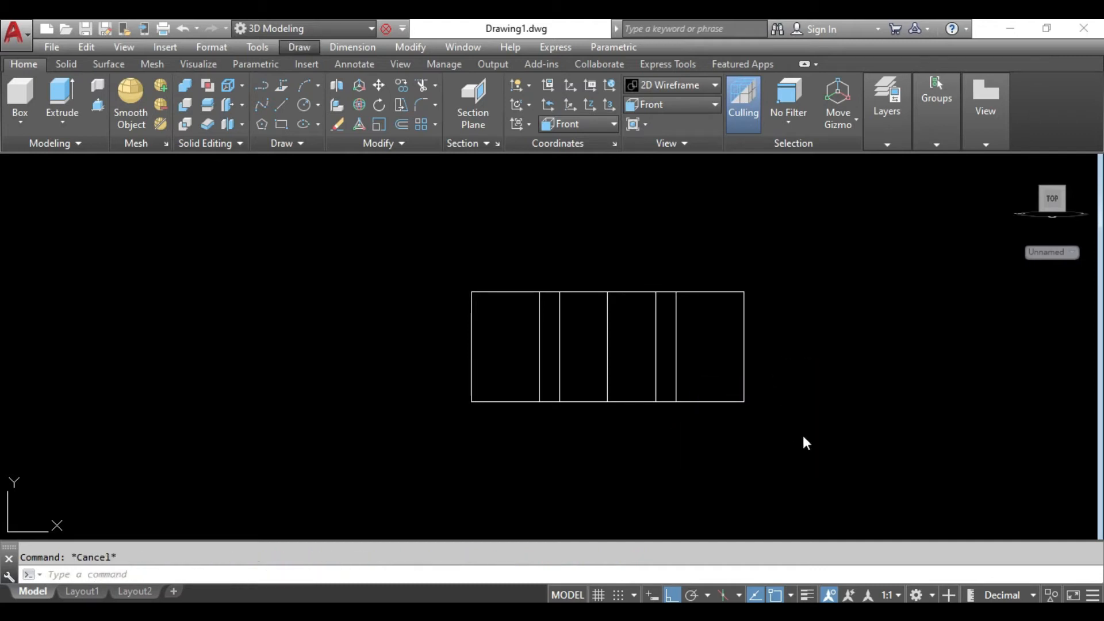
- With Ortho off and polar tracking on, draw an inclined line from the short base line's inner end up past the nut's right edge
click(774, 456)
click(775, 456)
text(l)
key(Return)
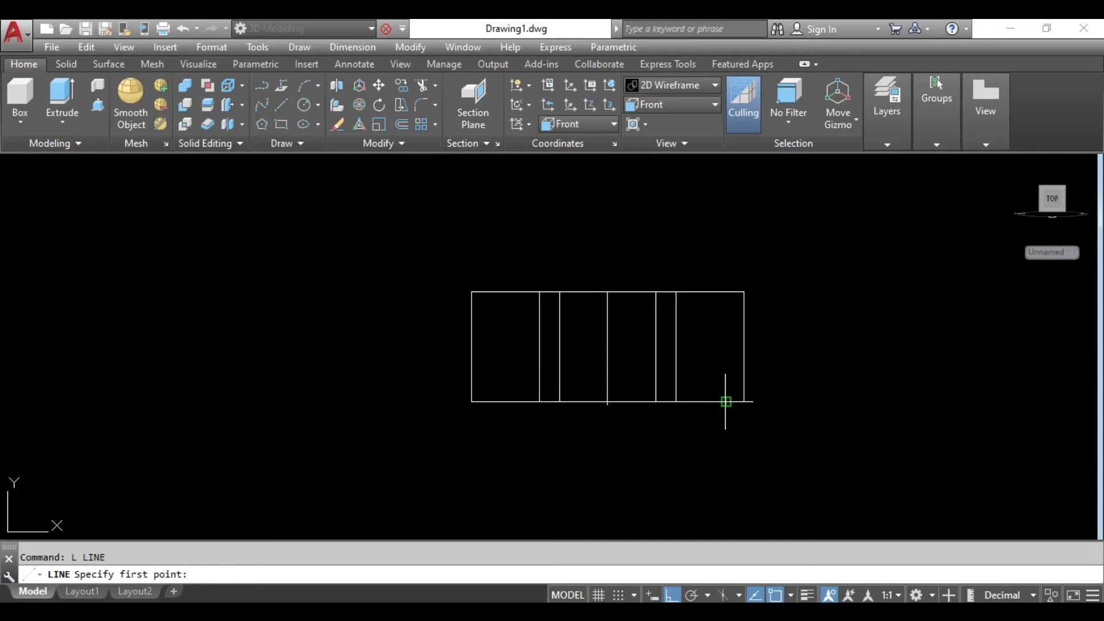
click(726, 403)
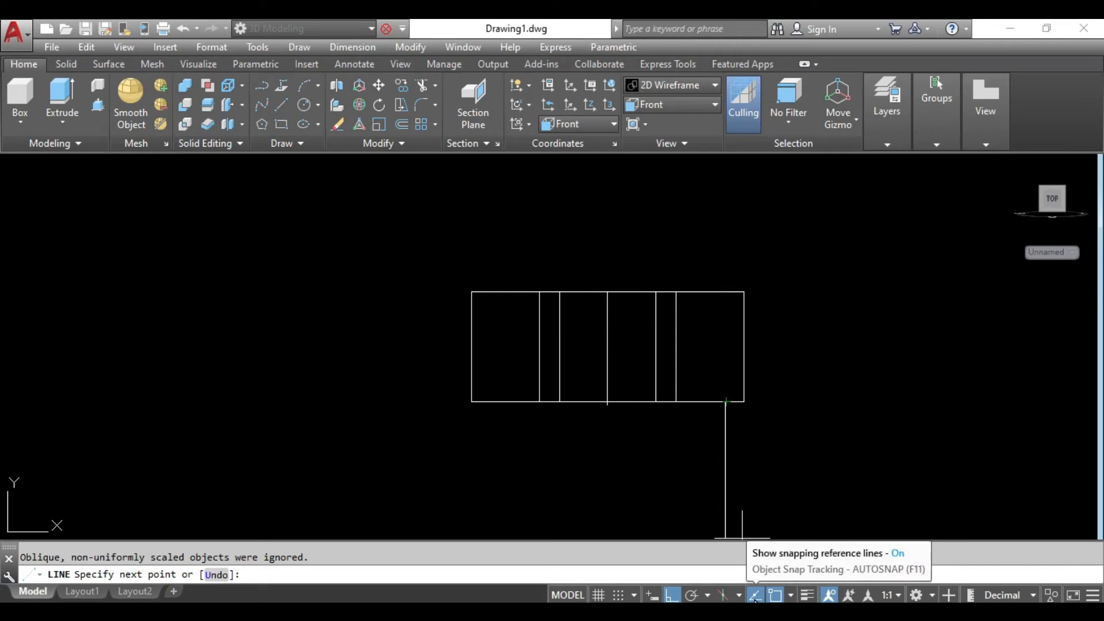
click(672, 595)
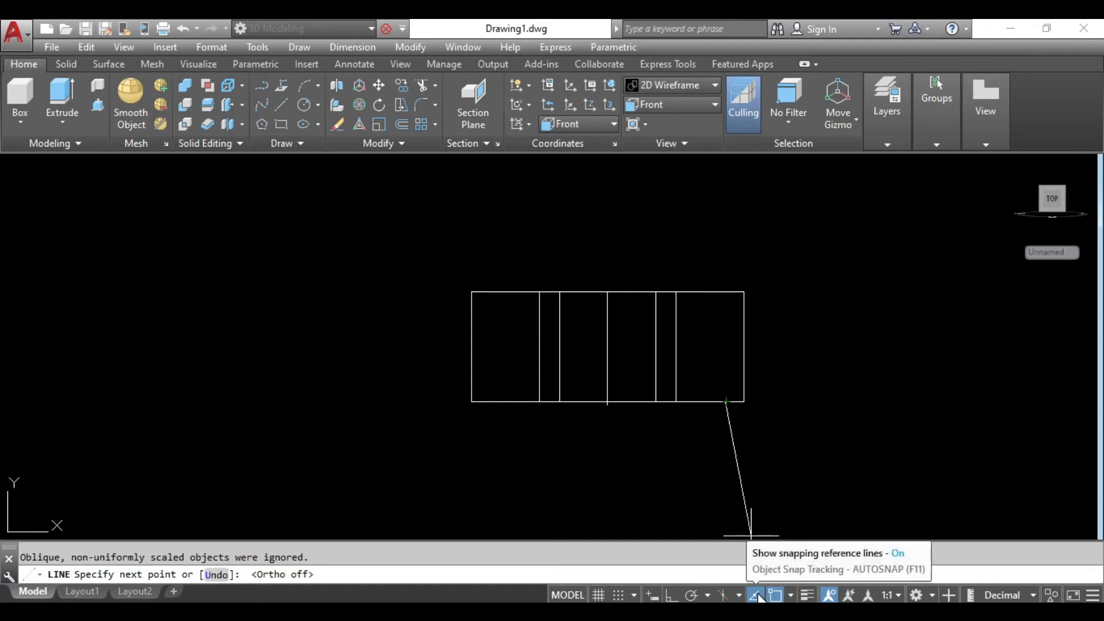
click(691, 595)
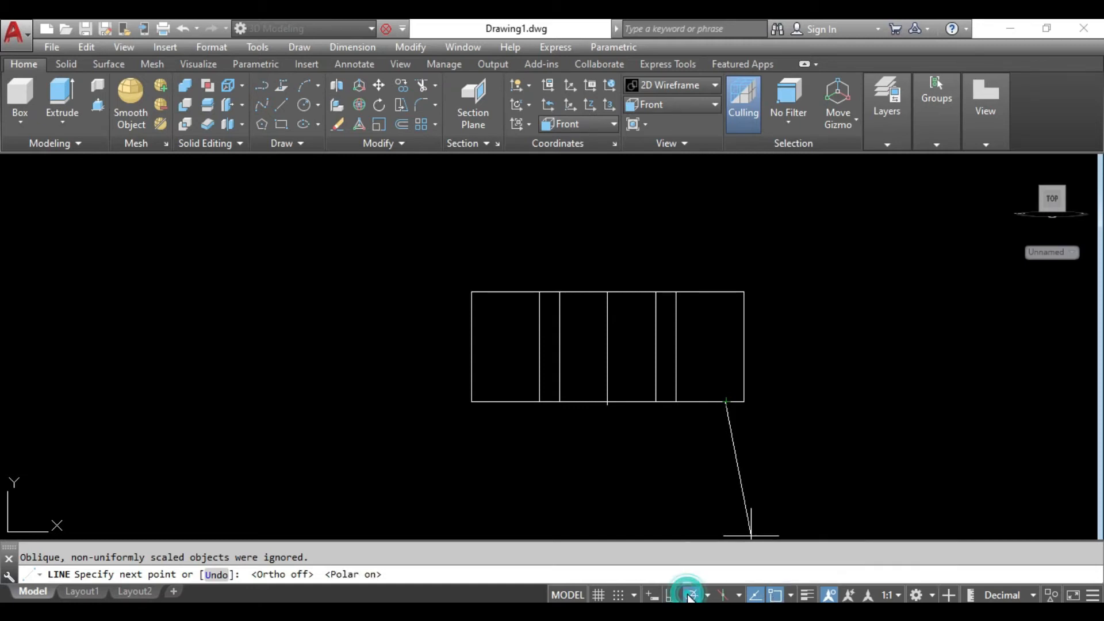
click(765, 380)
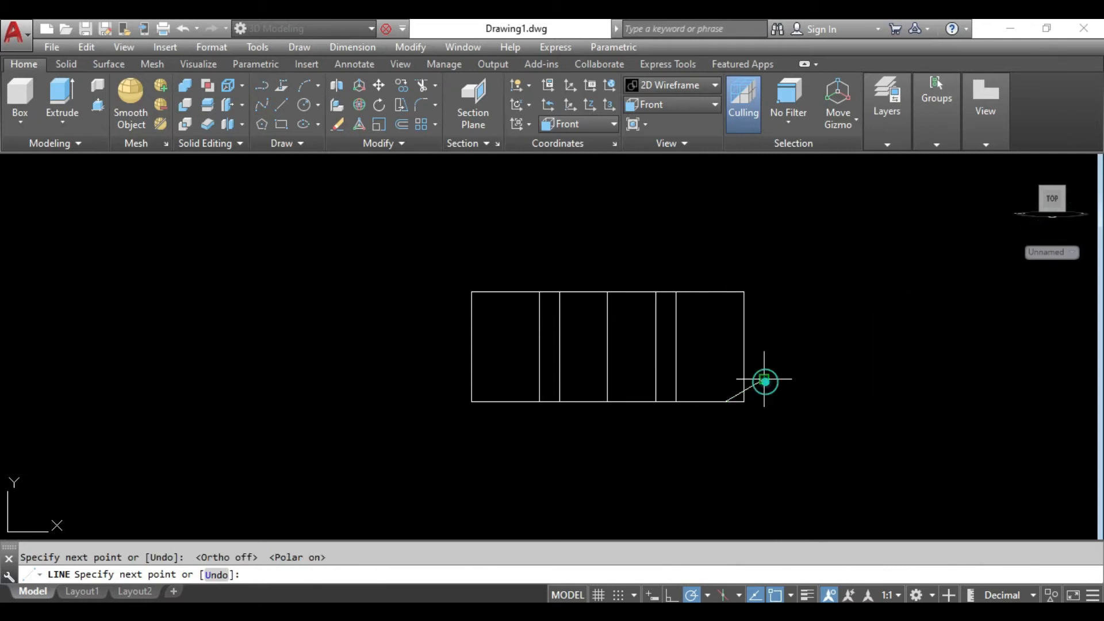
key(Return)
scroll(732, 410, up, 4)
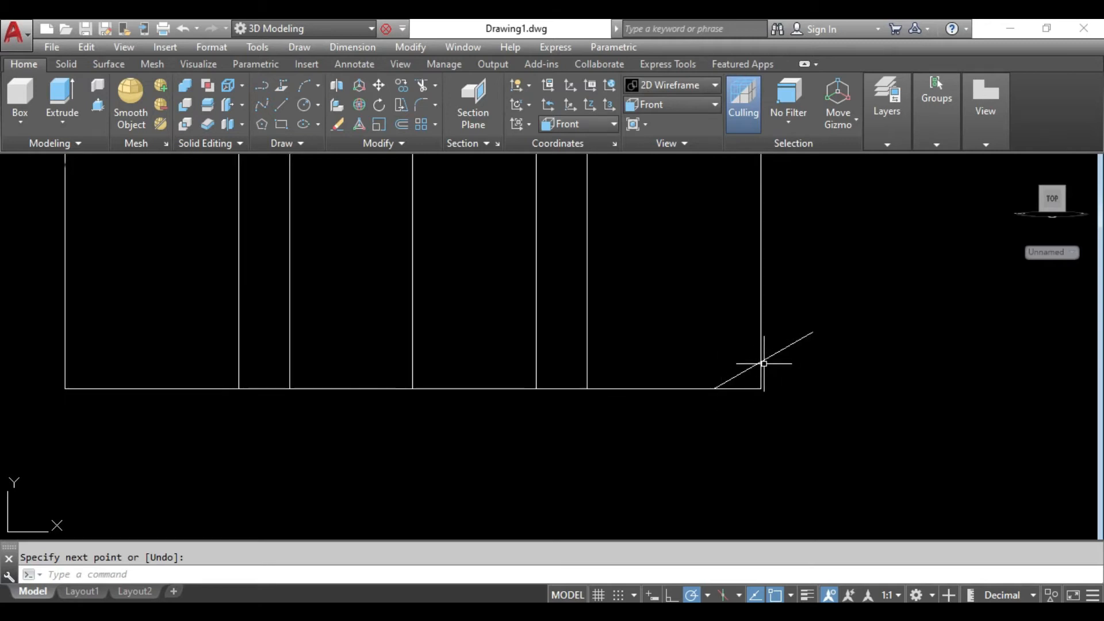
scroll(737, 410, down, 2)
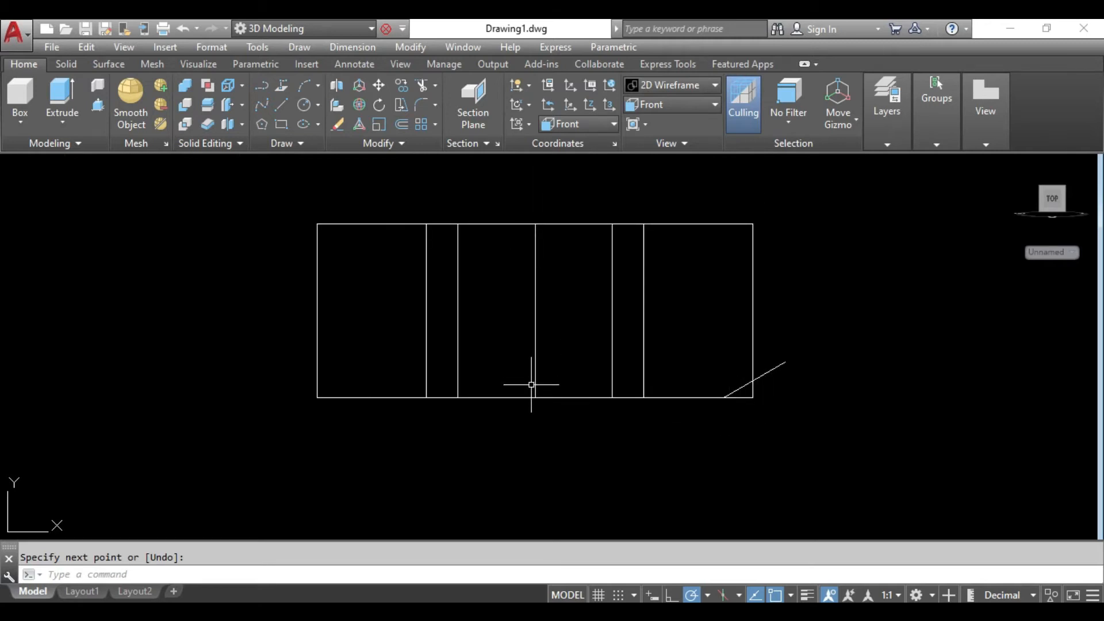
middle_drag(613, 467, 612, 485)
text(pl)
key(Return)
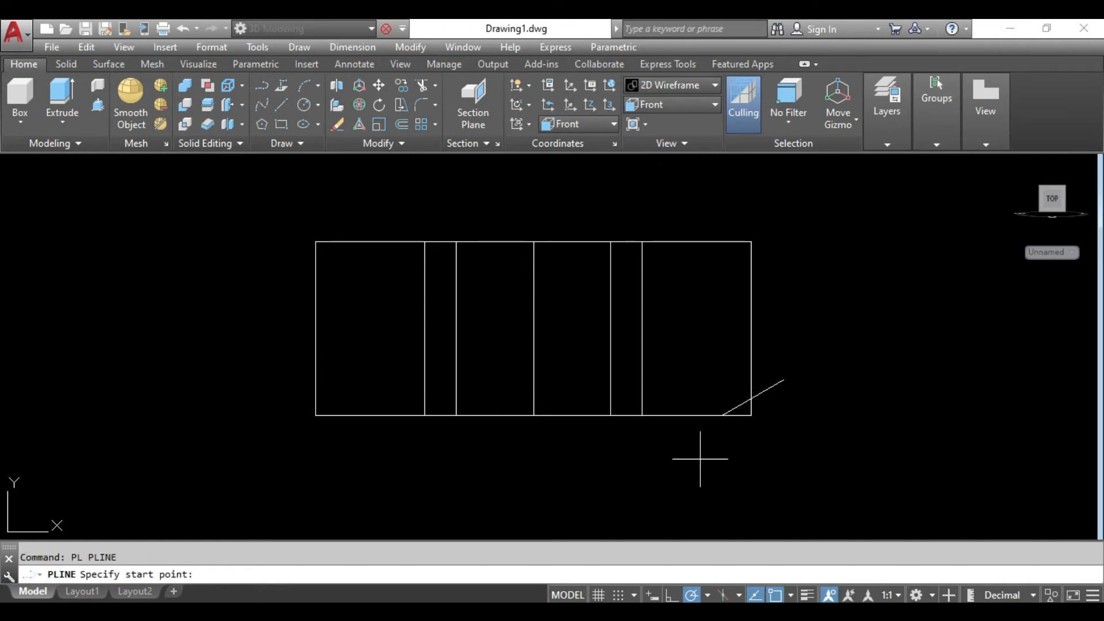
click(722, 414)
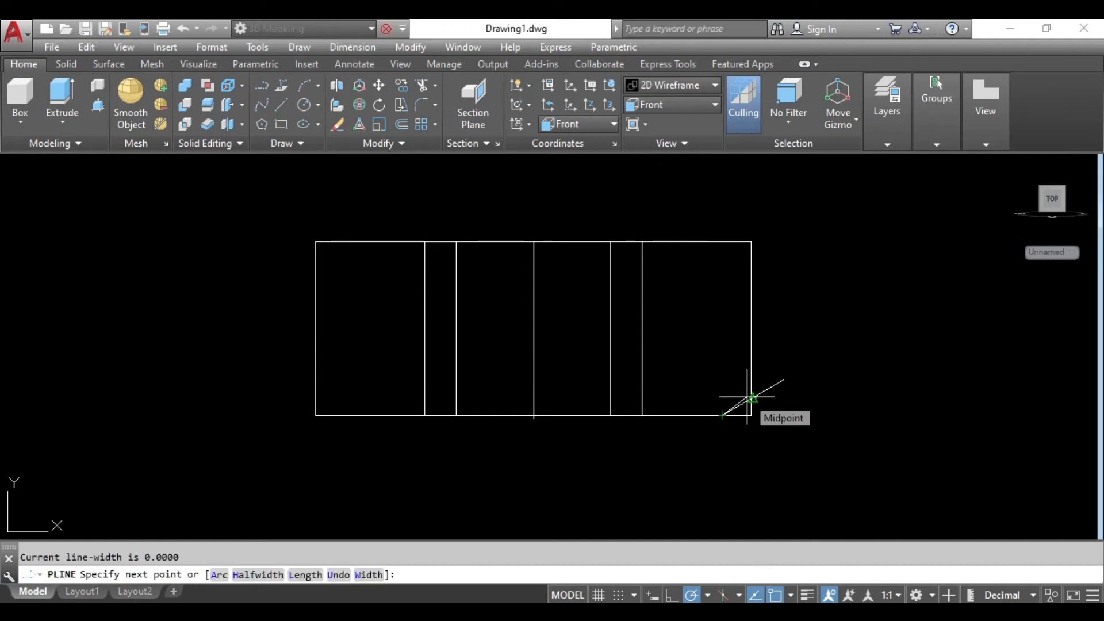
key(Escape)
- With Ortho on, draw a vertical line up from the nut's lower right corner, crossing the inclined line
scroll(747, 427, up, 2)
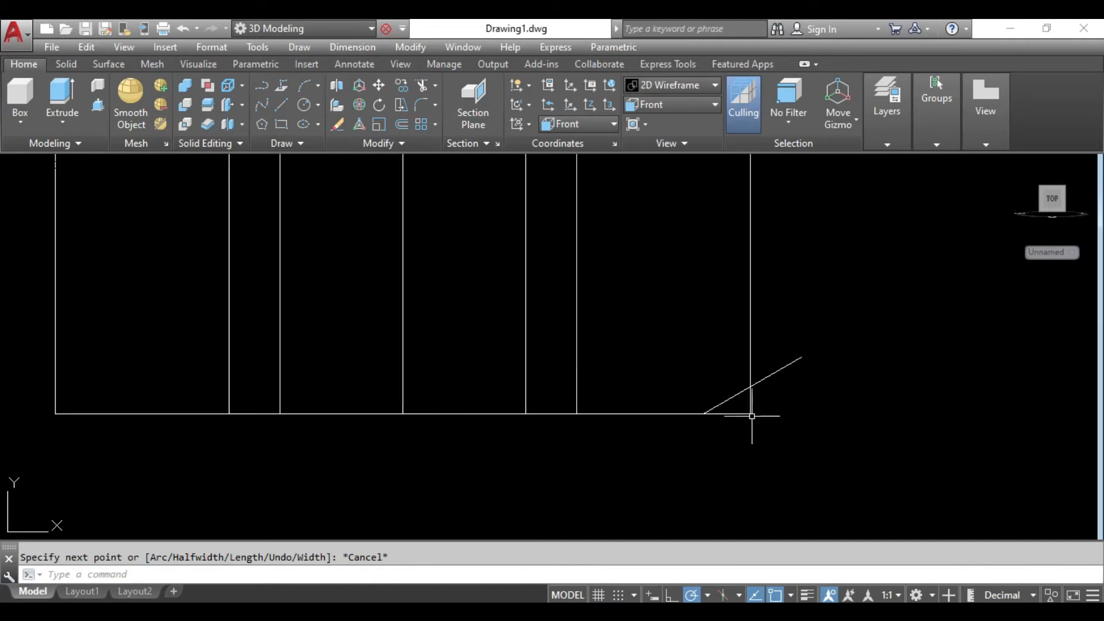
text(l)
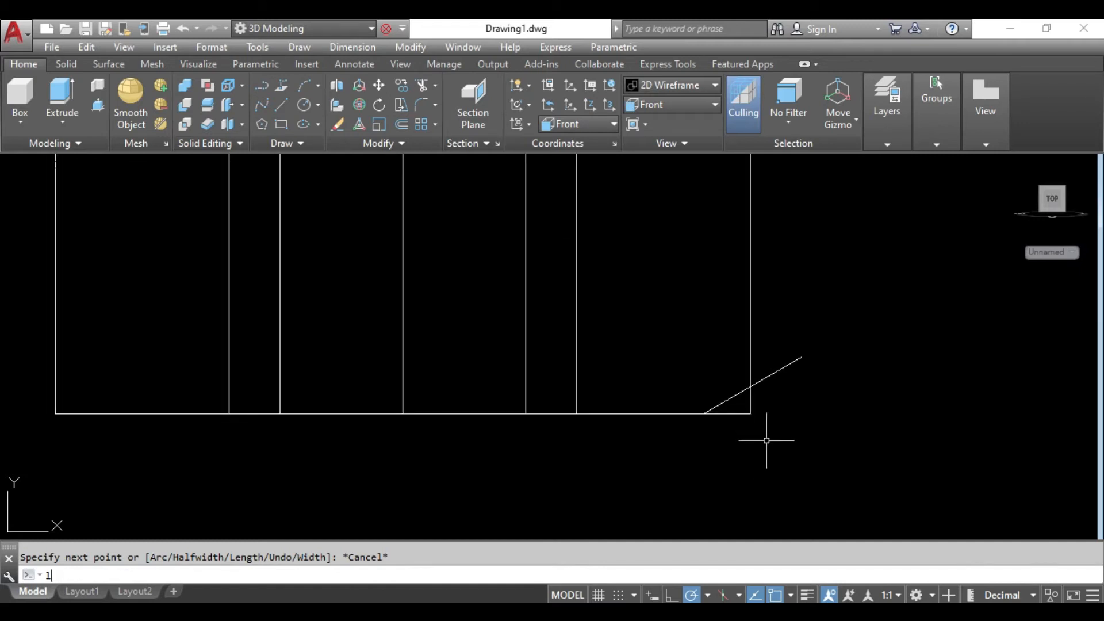
key(Return)
click(750, 416)
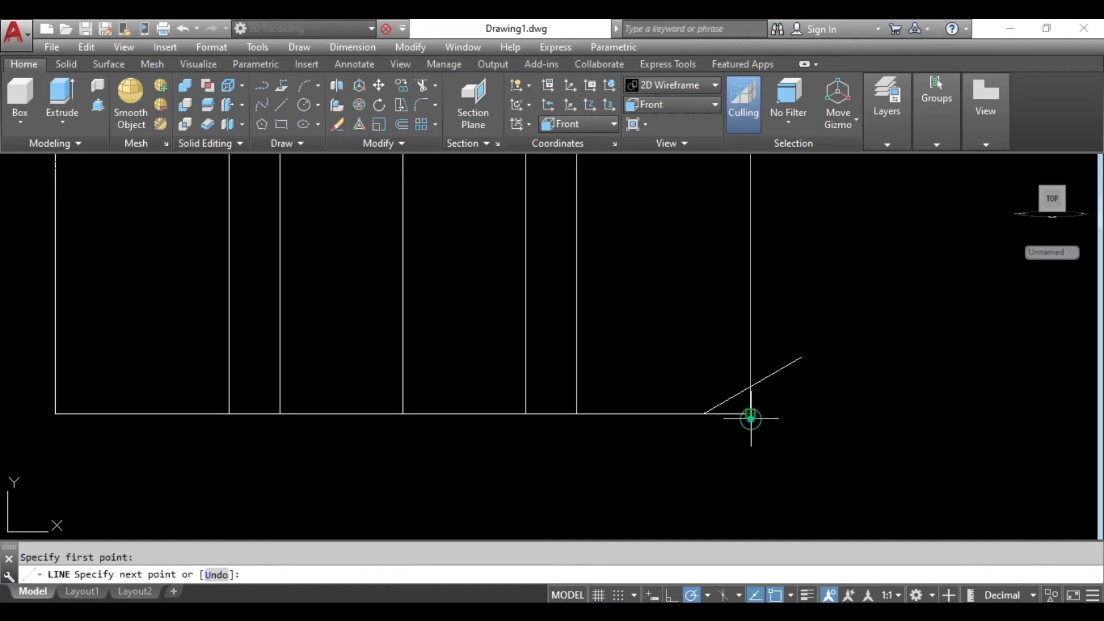
key(F8)
click(759, 337)
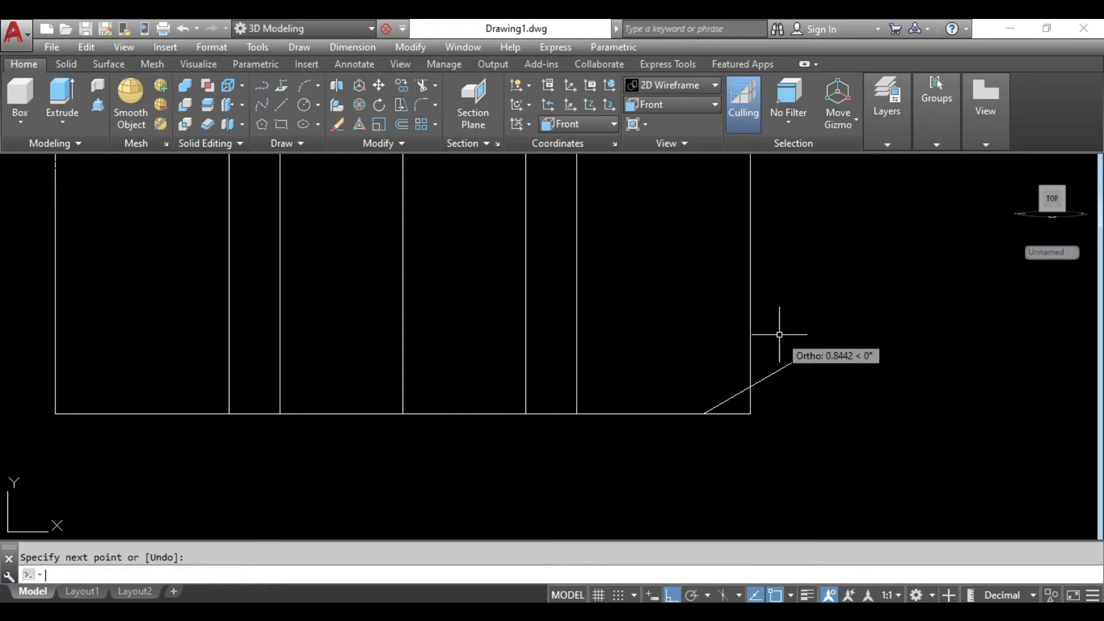
key(Return)
- Trace a closed triangular polyline through the inclined line's intersection with the right edge, the lower right corner and the inclined line's base point
text(pl)
key(Return)
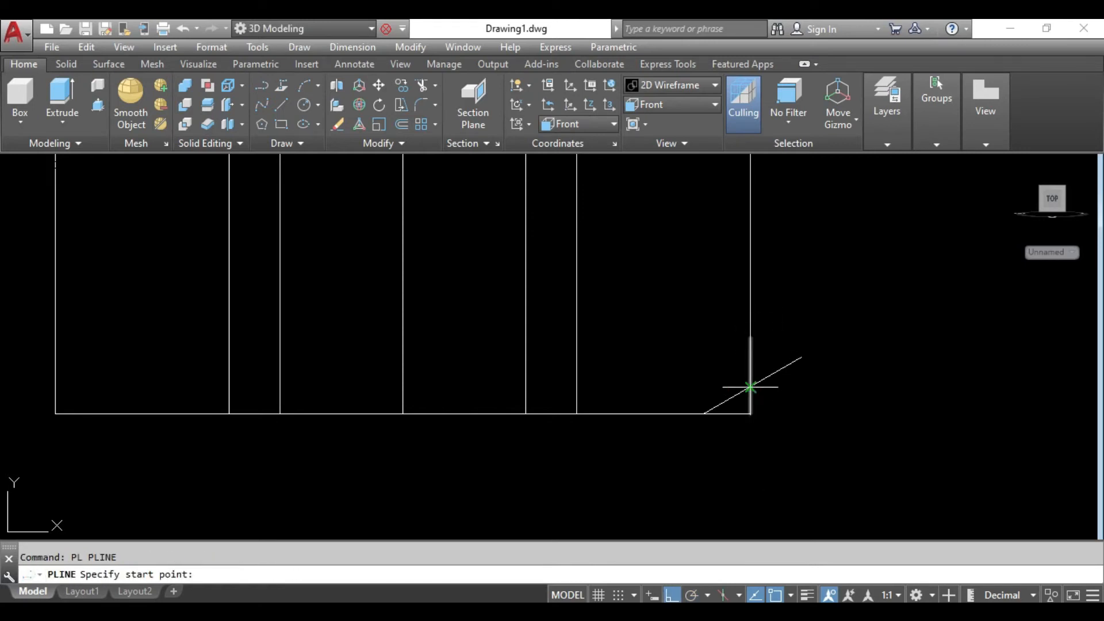
click(750, 387)
click(749, 412)
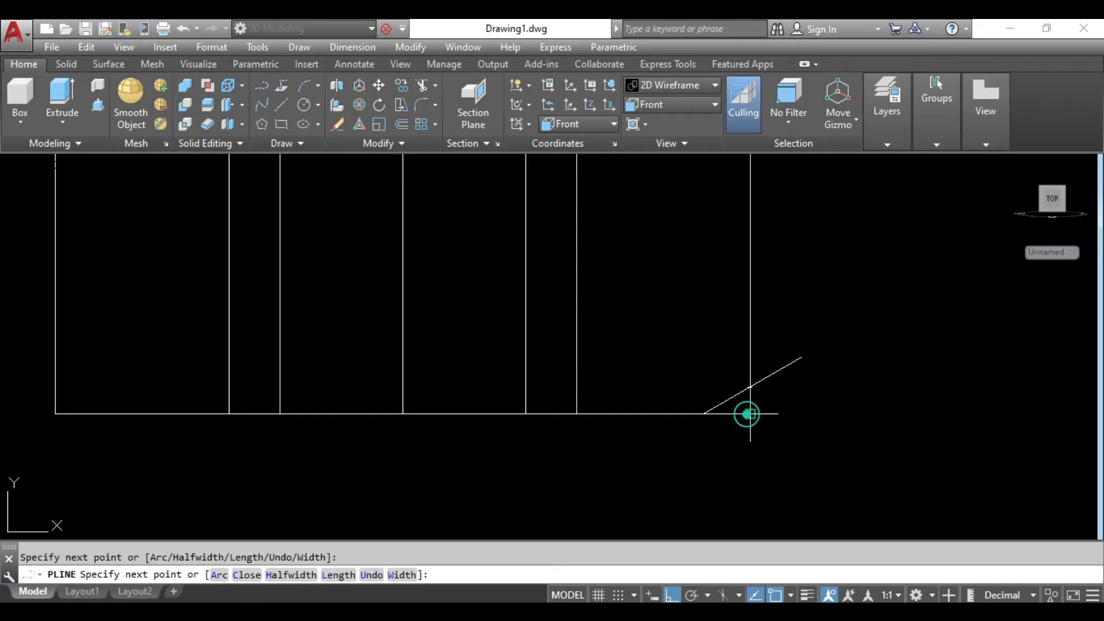
click(704, 413)
text(c)
key(Return)
- Delete the inclined, vertical and short horizontal construction lines, keeping the triangular polyline at the corner
click(806, 333)
click(777, 382)
key(Delete)
click(723, 328)
click(790, 465)
key(Delete)
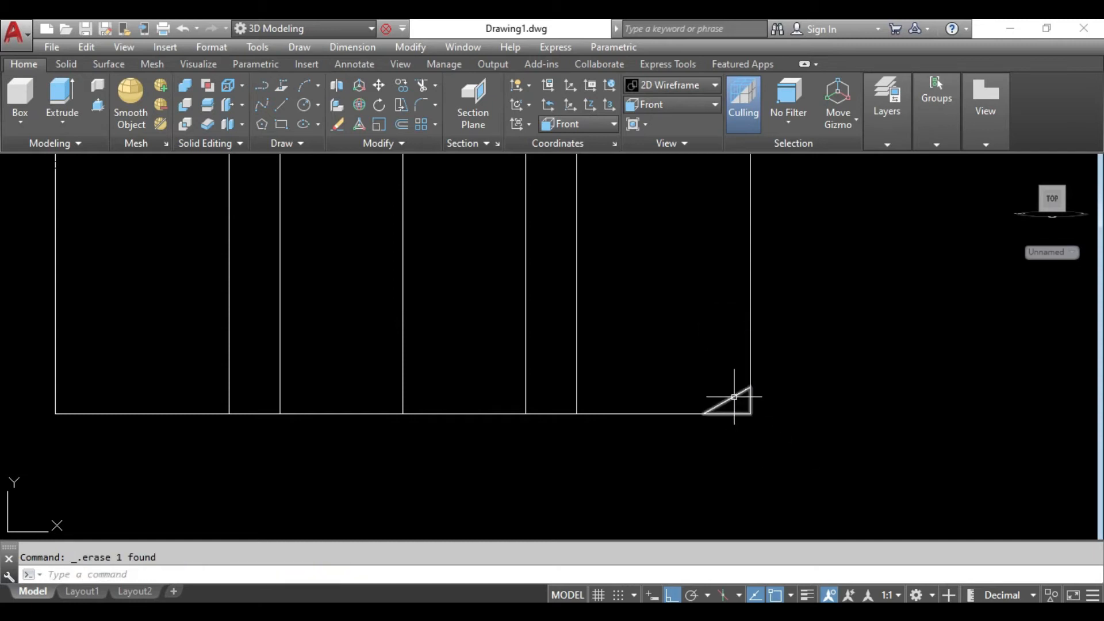
click(663, 447)
click(760, 411)
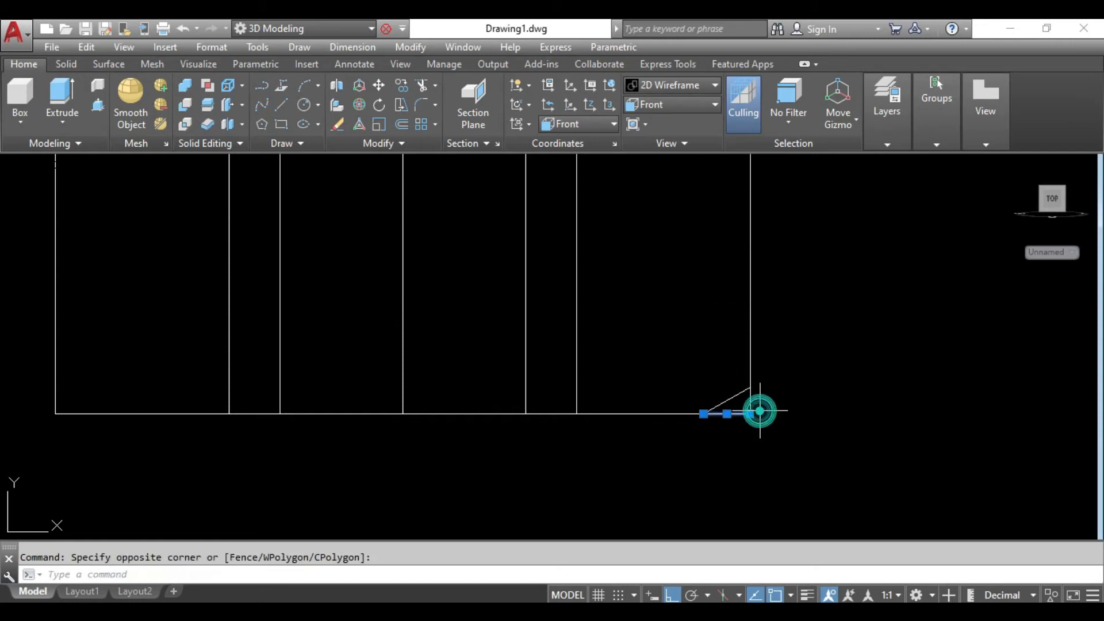
key(Delete)
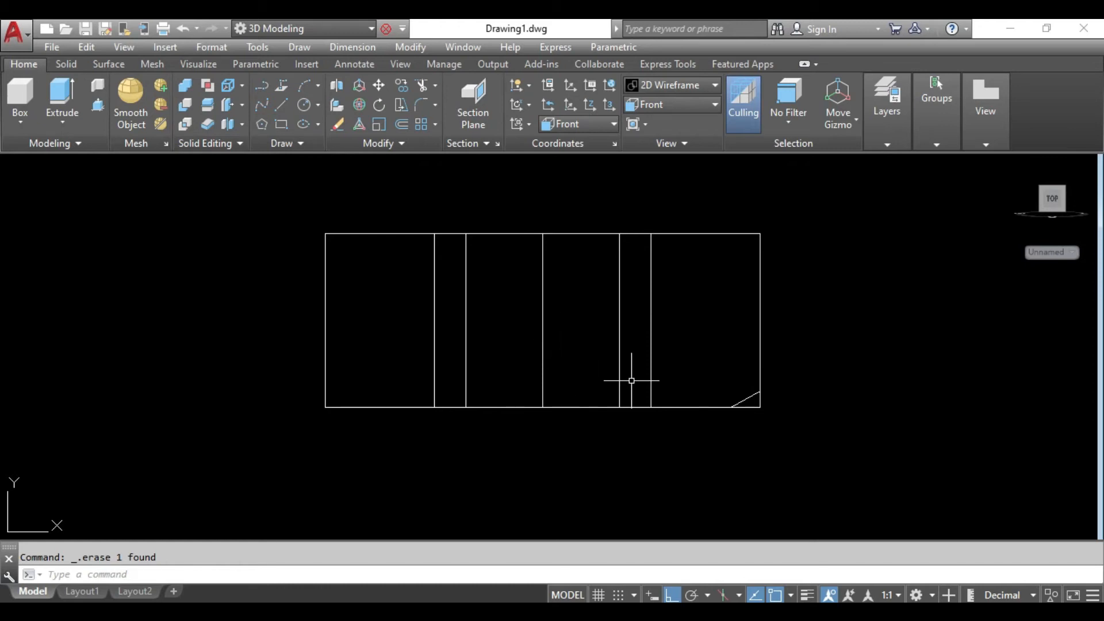
- Revolve the triangular profile 360° around the vertical axis through the center of the nut's hole
text(v)
key(Return)
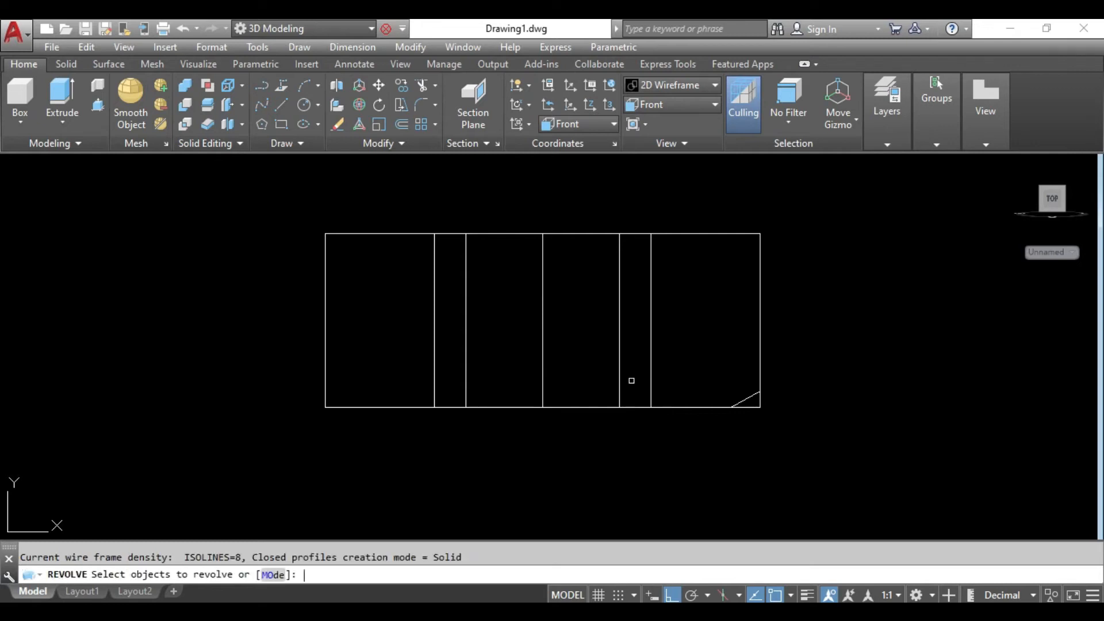
click(755, 406)
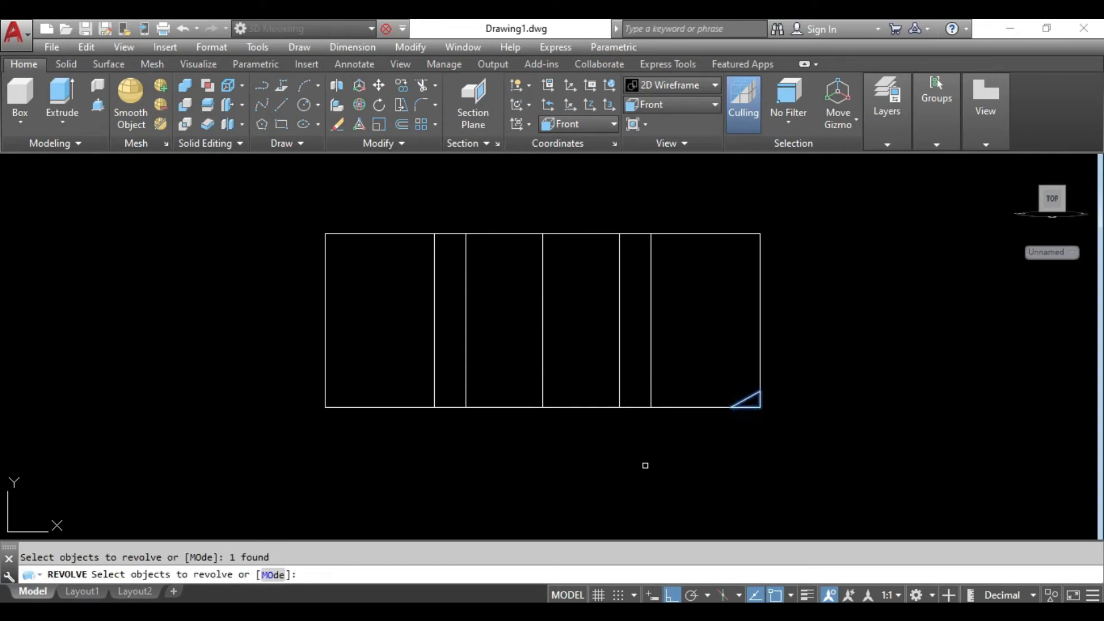
key(Return)
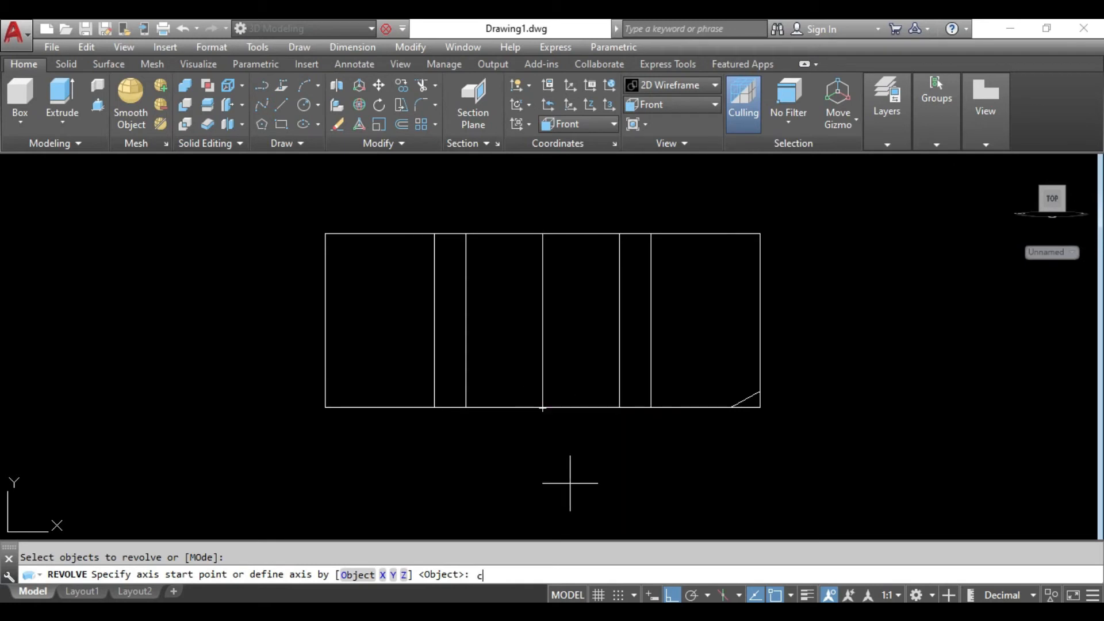
text(cen)
key(Return)
click(543, 408)
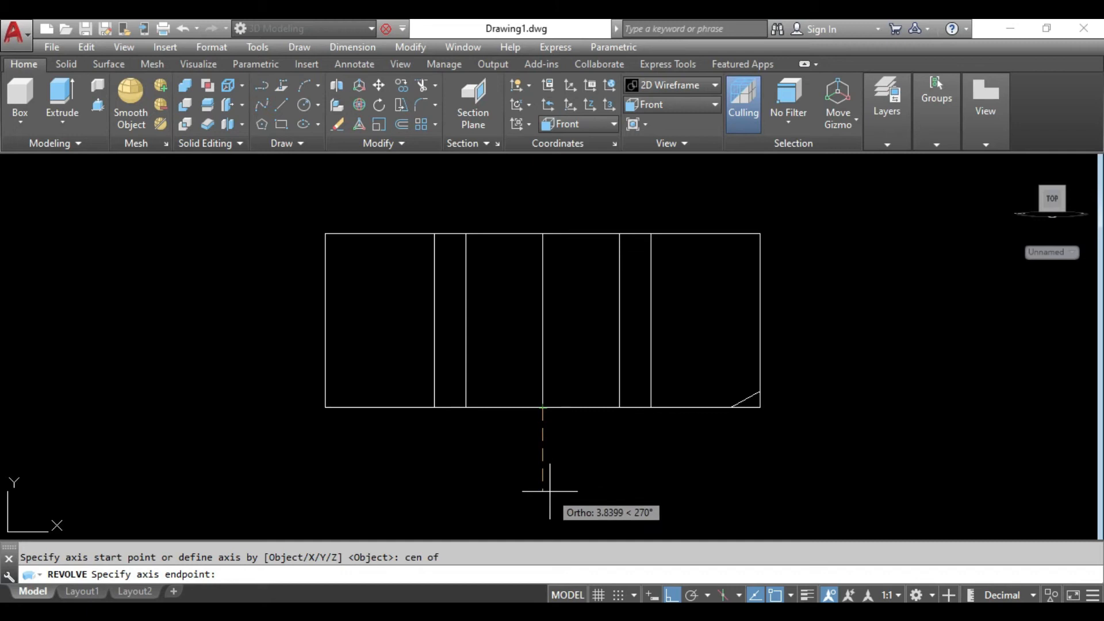
click(550, 491)
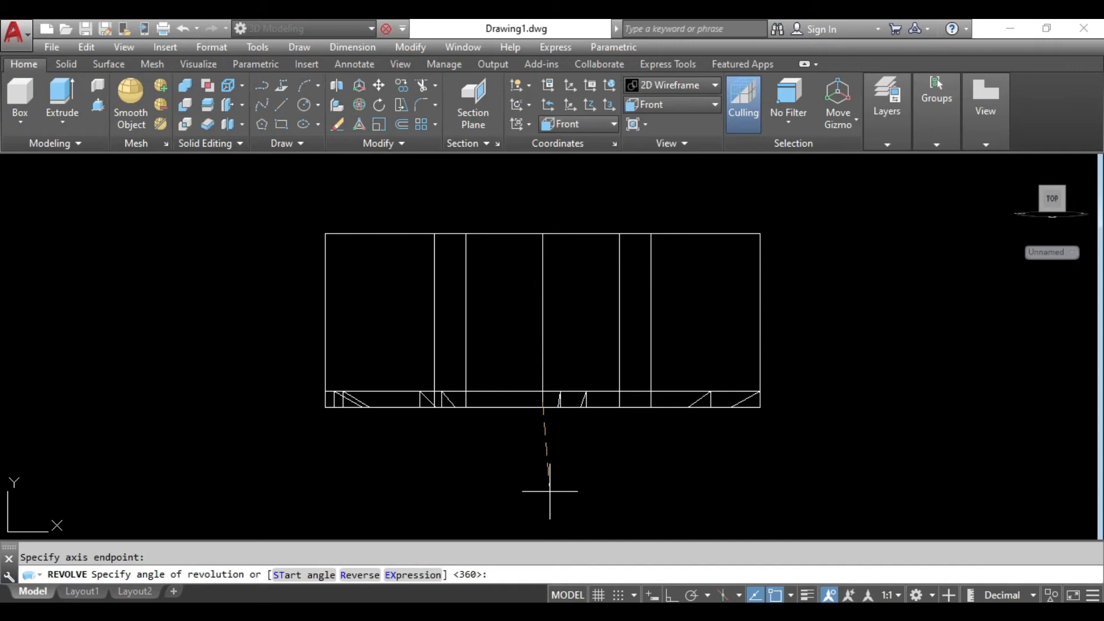
key(Return)
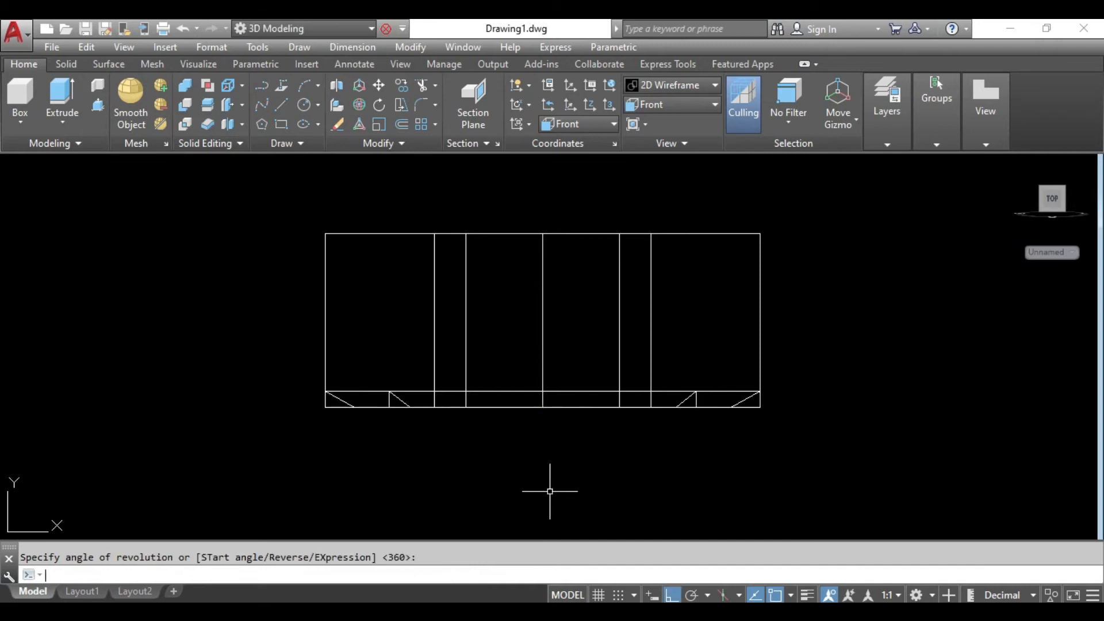
- Mirror the revolved ring to the nut's upper end across a horizontal line at the left edge's midpoint, keeping the original
click(577, 409)
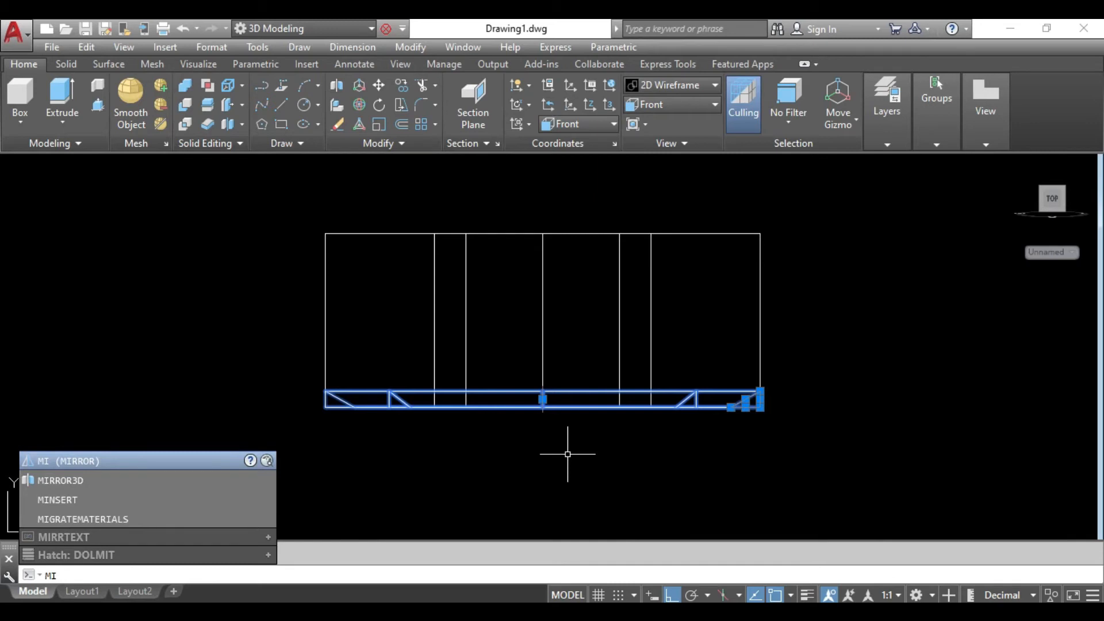
key(Return)
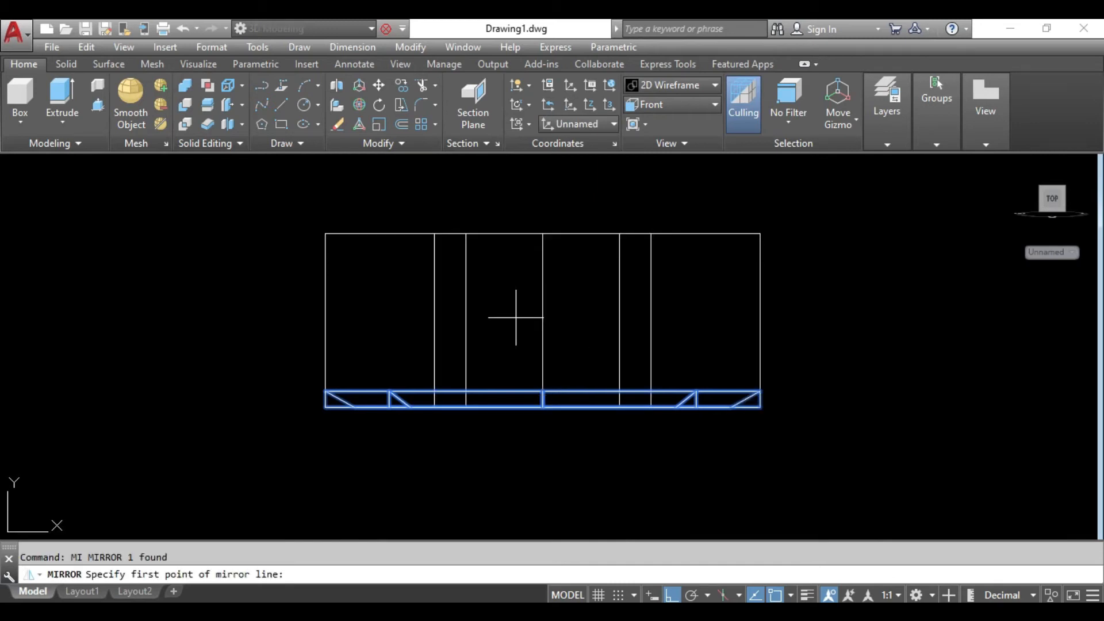
click(325, 320)
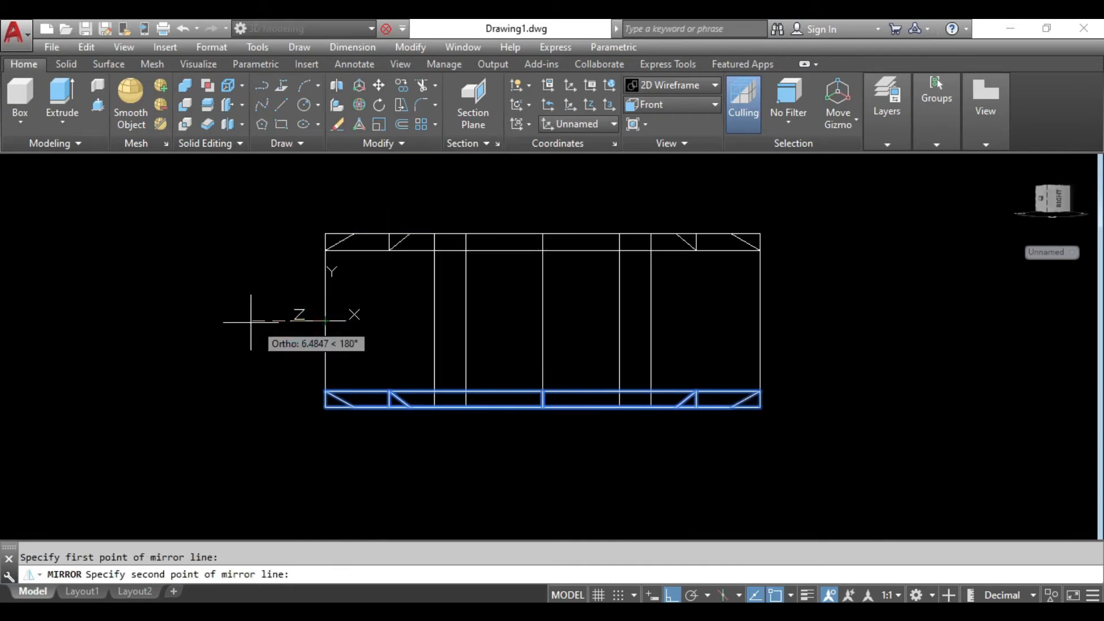
click(230, 322)
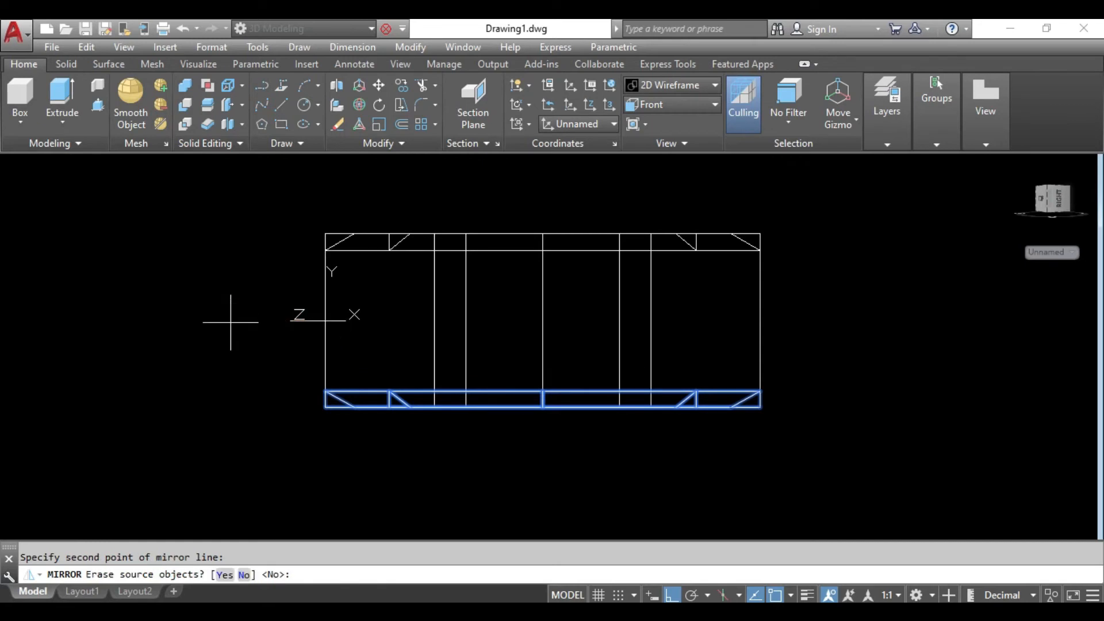
key(Return)
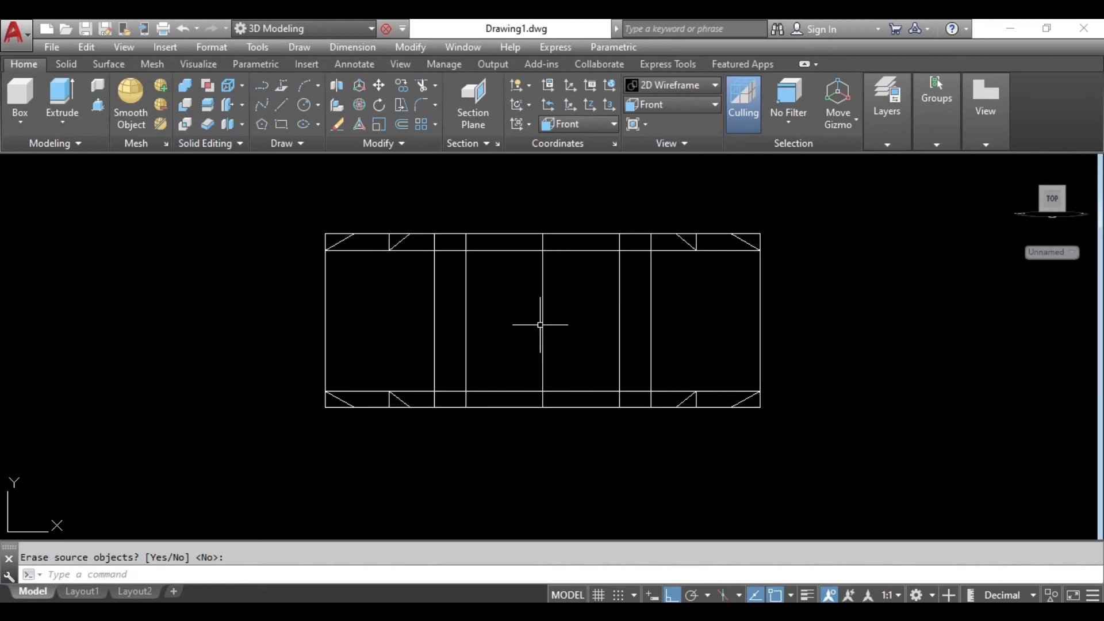
- Subtract the lower and upper revolved rings from the nut body to chamfer its corners
text(s)
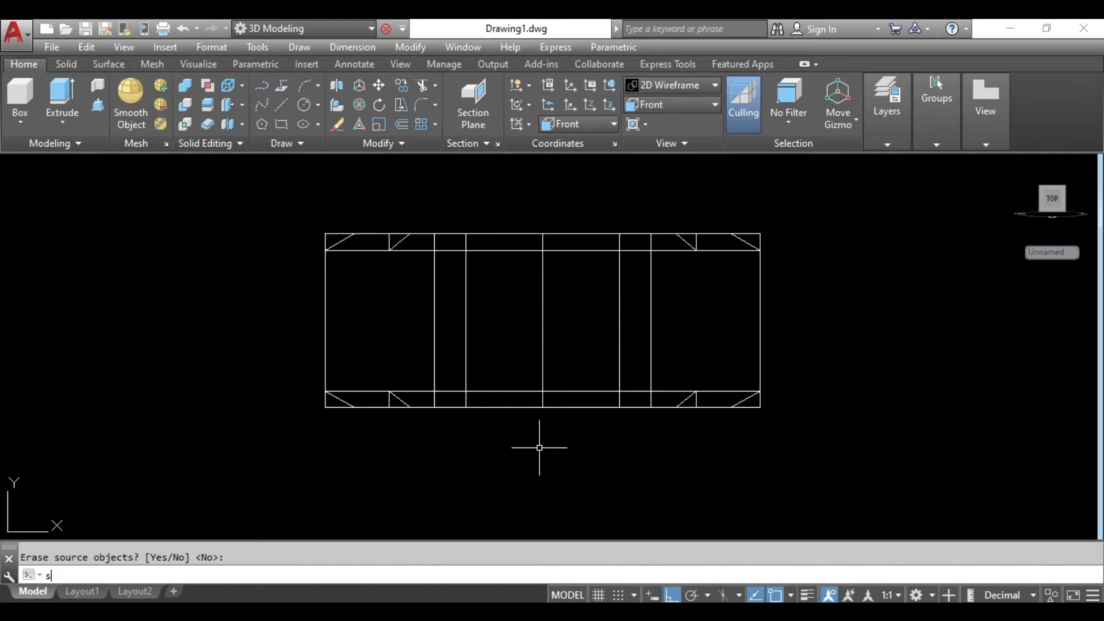
text(u)
key(Return)
click(814, 326)
click(715, 348)
key(Return)
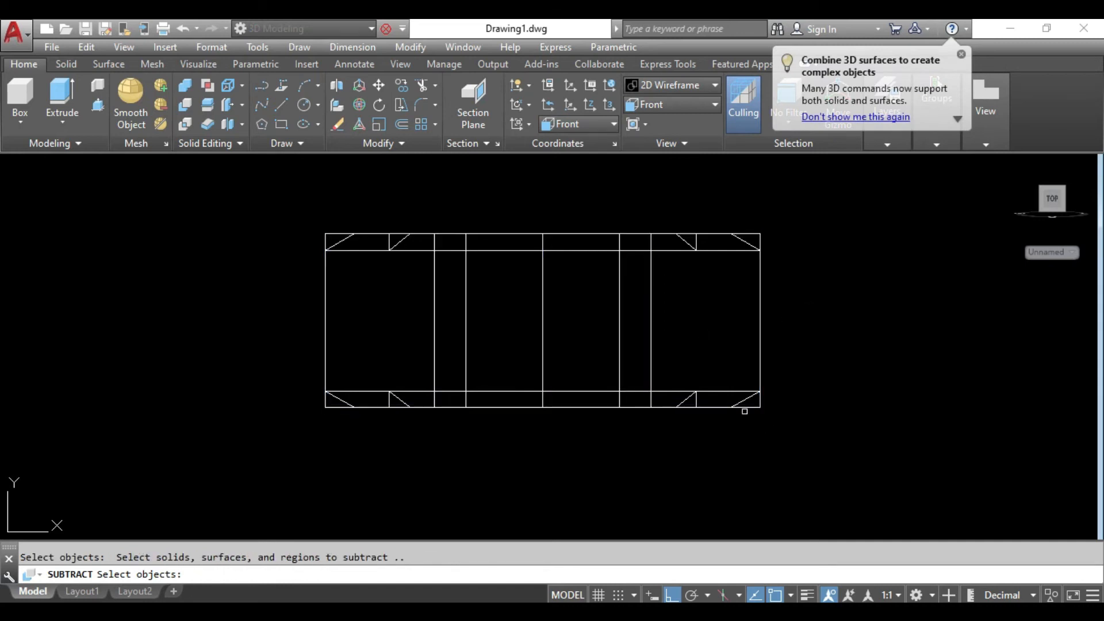
click(742, 407)
click(758, 235)
key(Return)
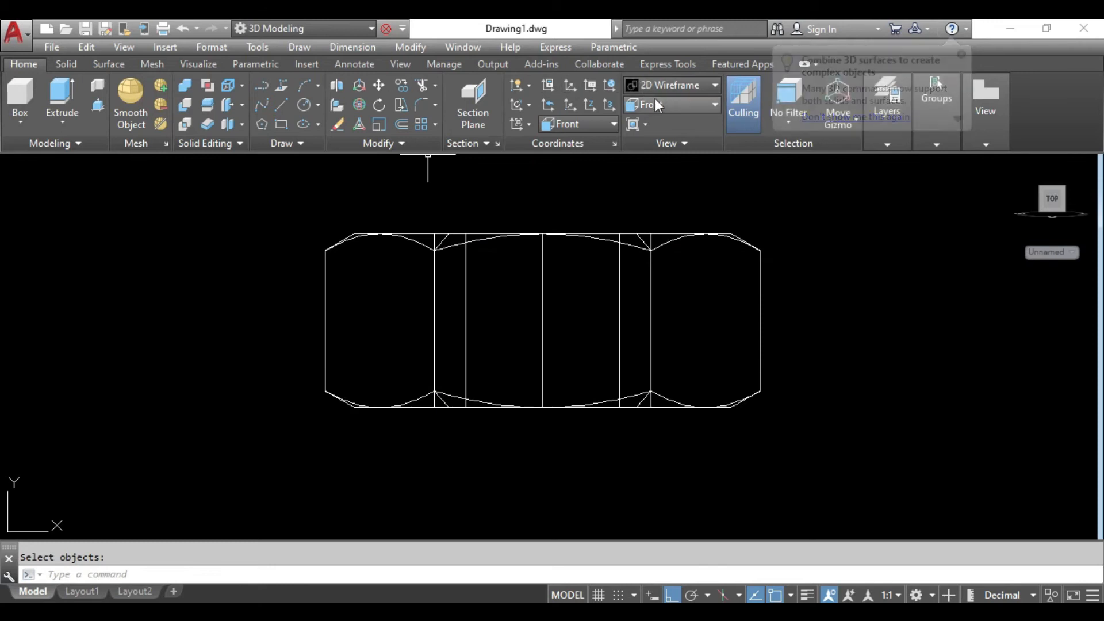
- Display the nut in the Conceptual style from the SW Isometric view and inspect its chamfered corners
click(658, 84)
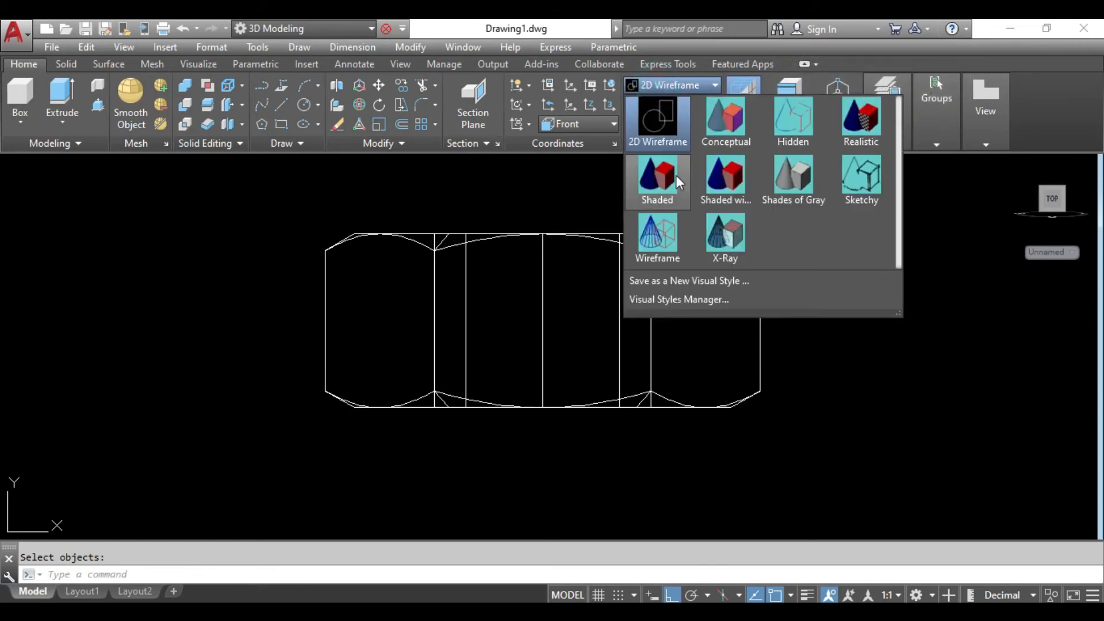
click(740, 123)
click(697, 104)
click(681, 214)
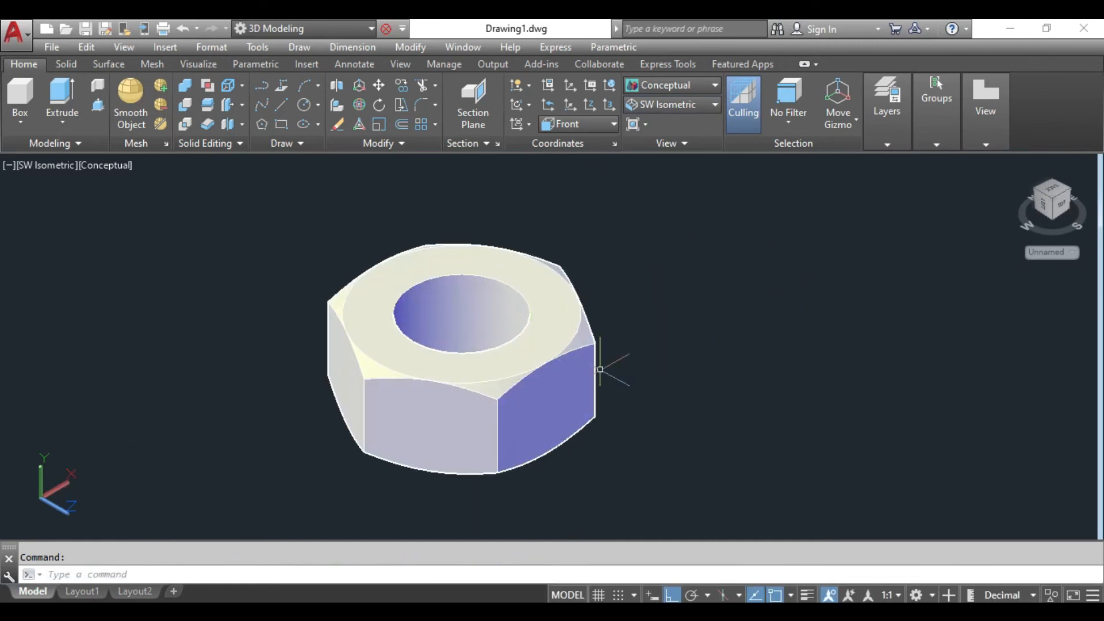
scroll(589, 383, up, 3)
scroll(685, 382, down, 3)
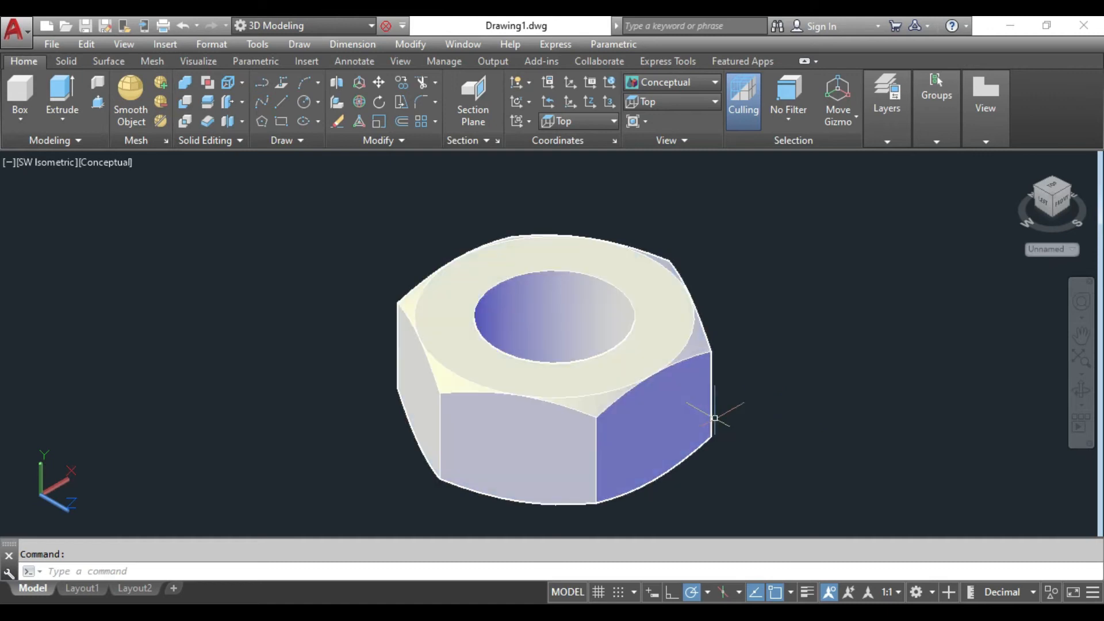
- Show the nut from the Top view in the 2D Wireframe style
click(672, 101)
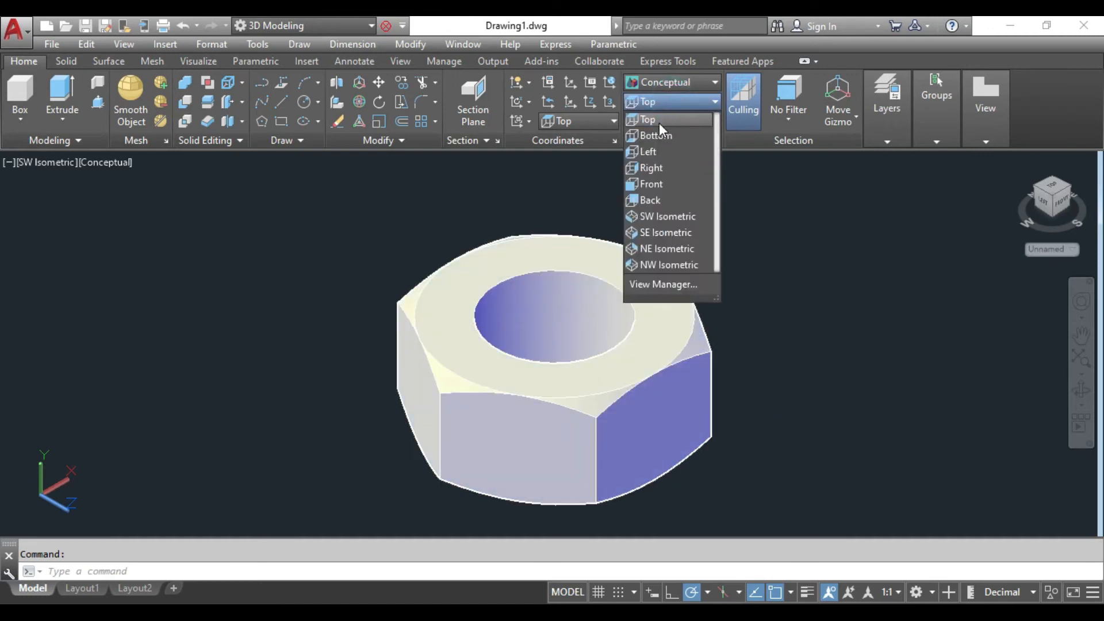
click(660, 122)
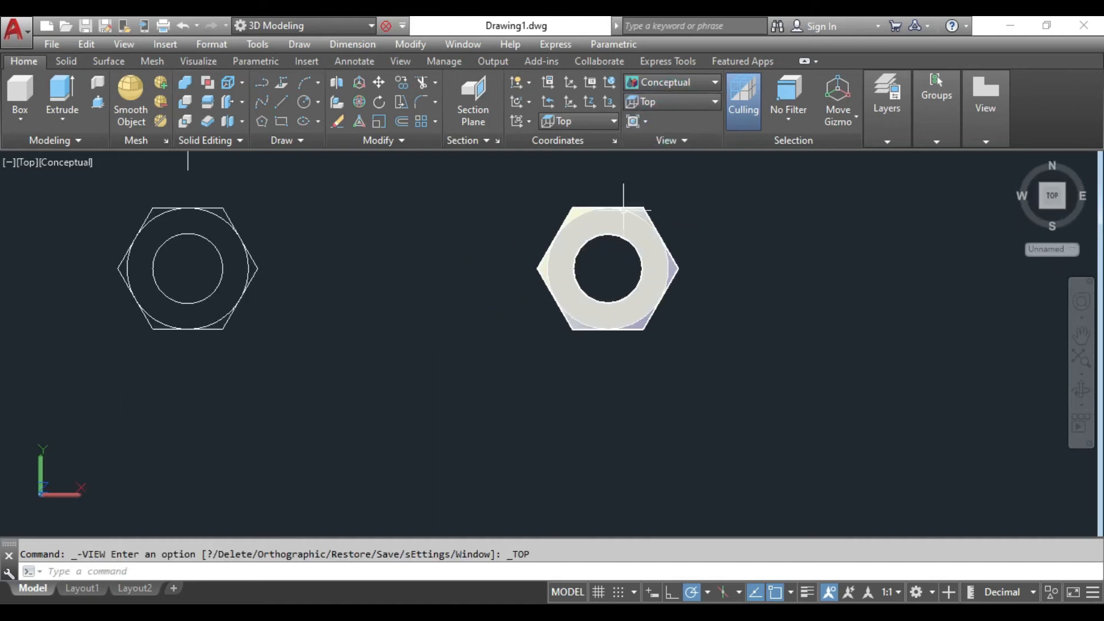
scroll(633, 224, up, 5)
scroll(636, 173, down, 2)
click(657, 84)
click(654, 106)
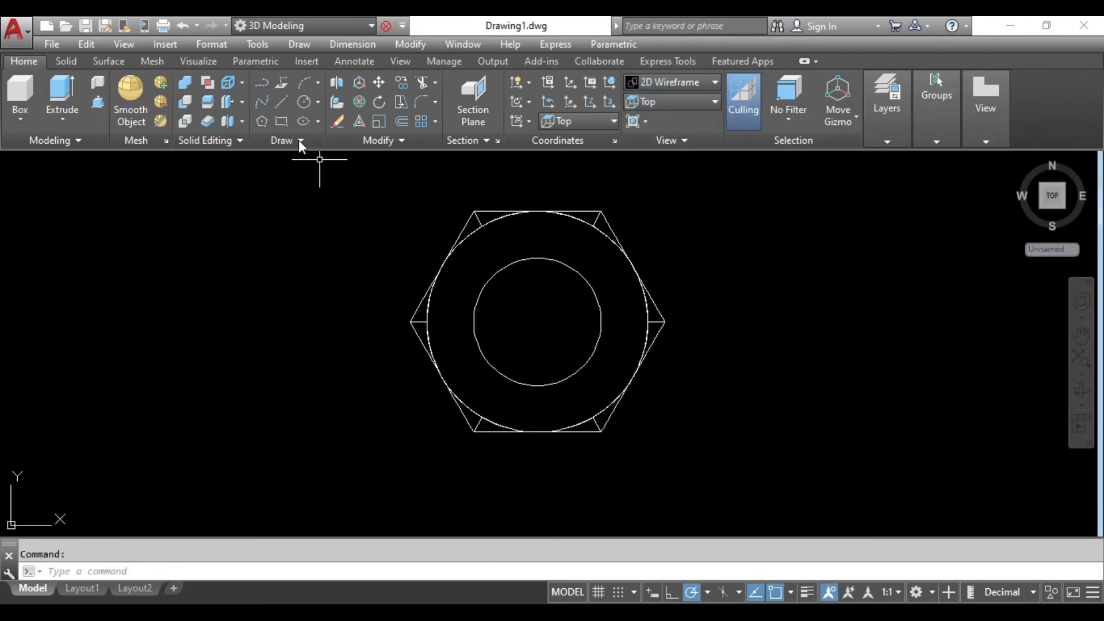
- Create a helix centered on the nut's hole with base and top radii of 5, turn height 1 and total height 15
click(299, 44)
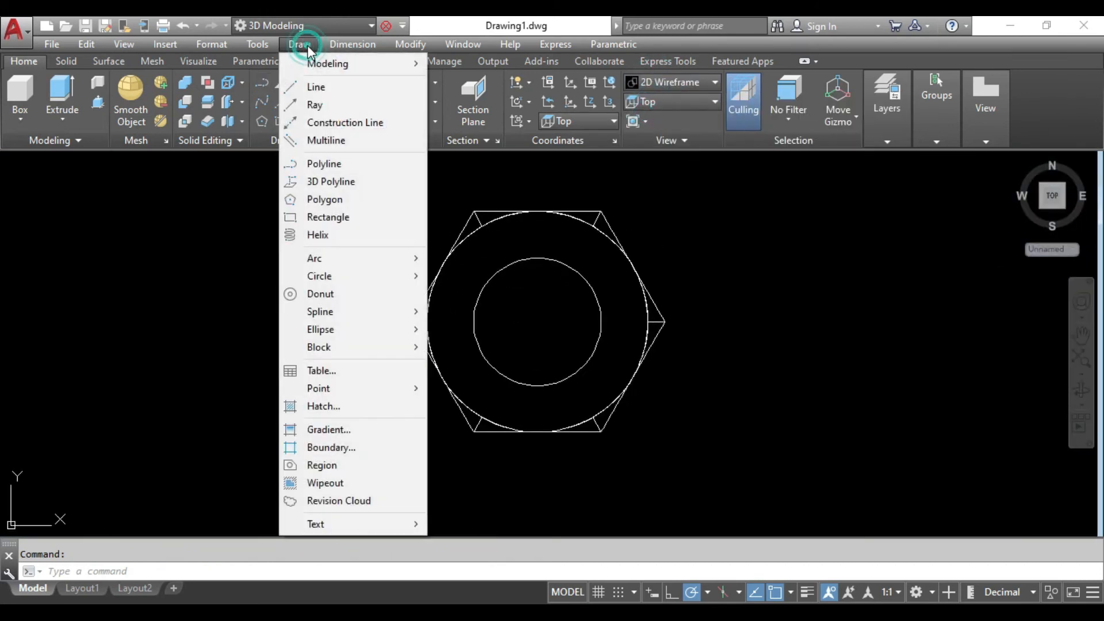
click(327, 233)
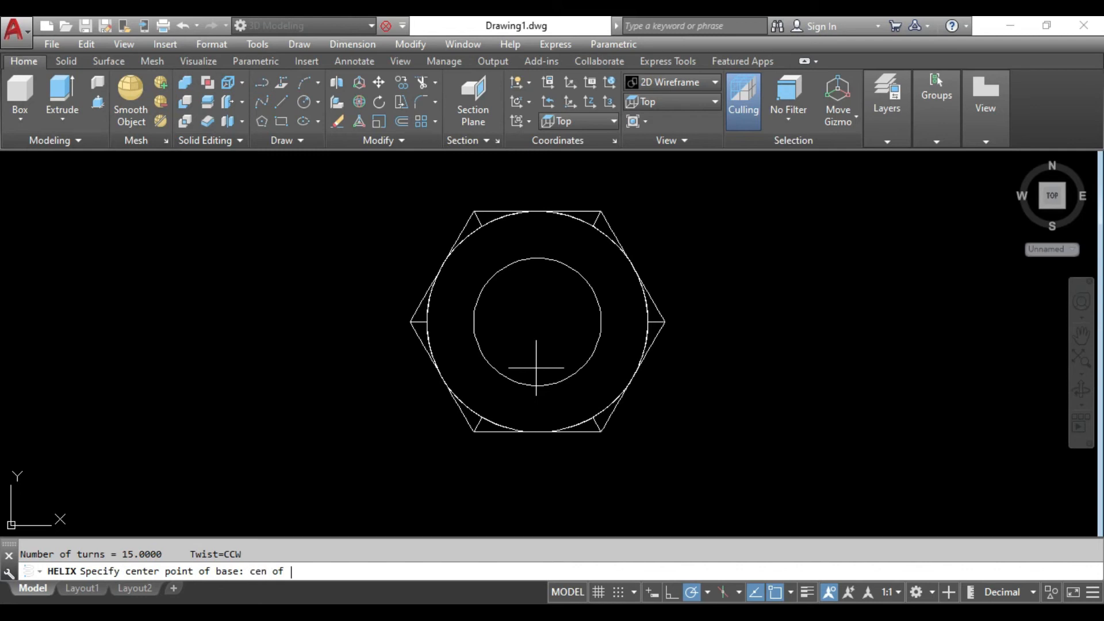
click(537, 321)
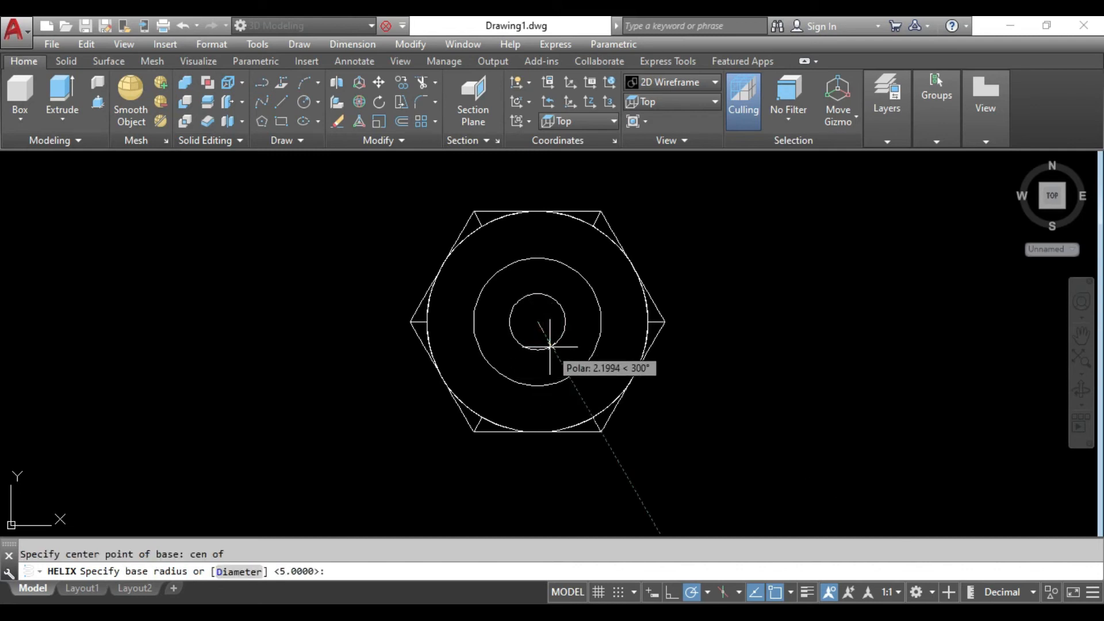
key(Return)
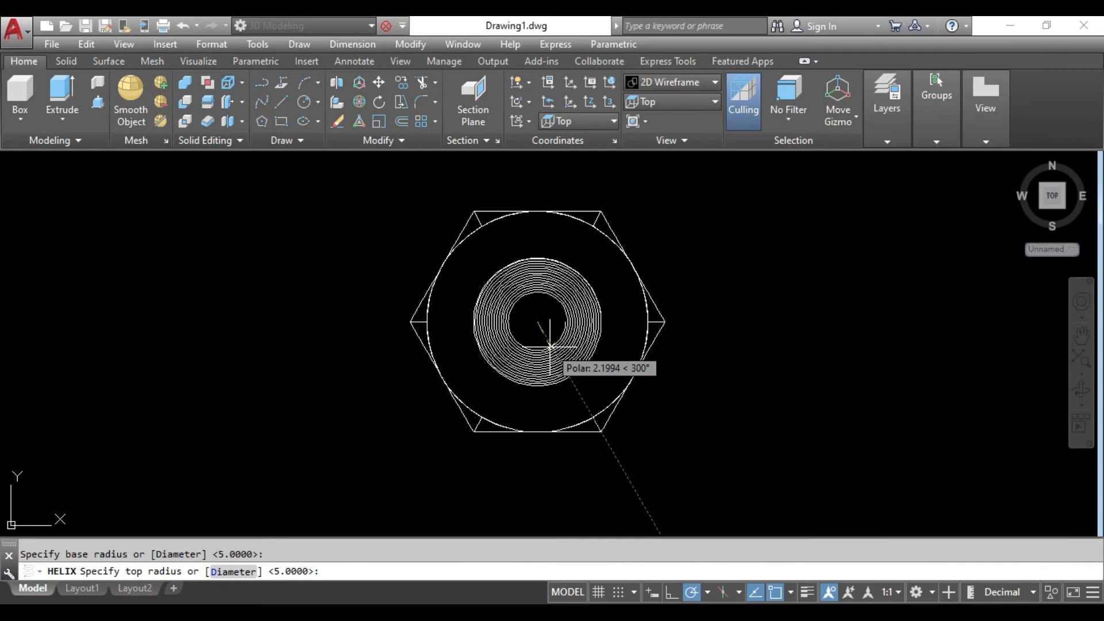
key(Return)
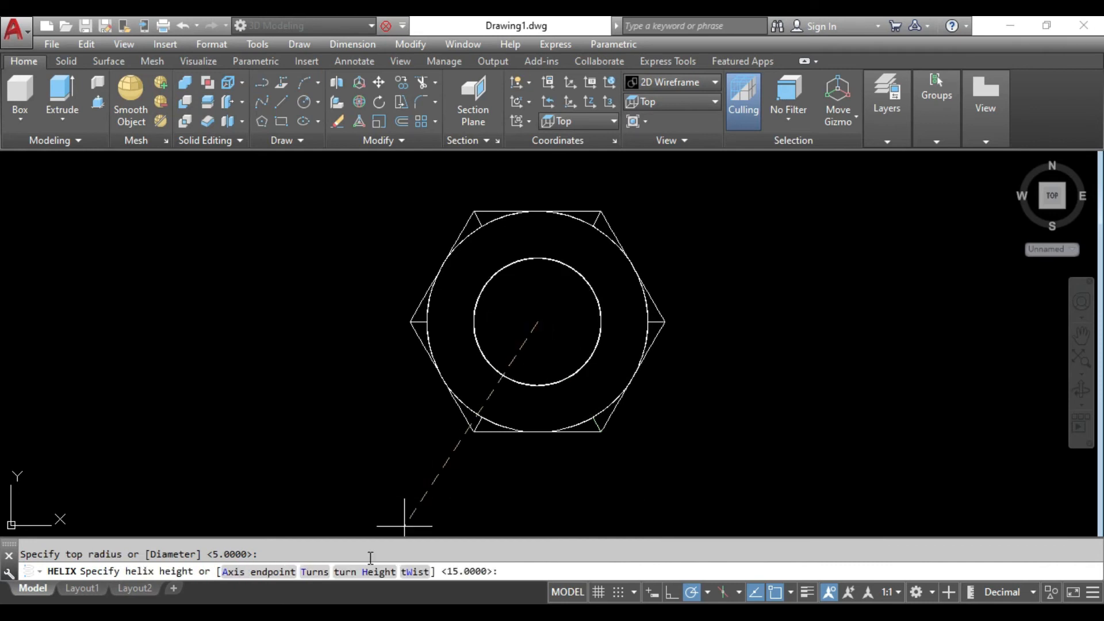
click(341, 571)
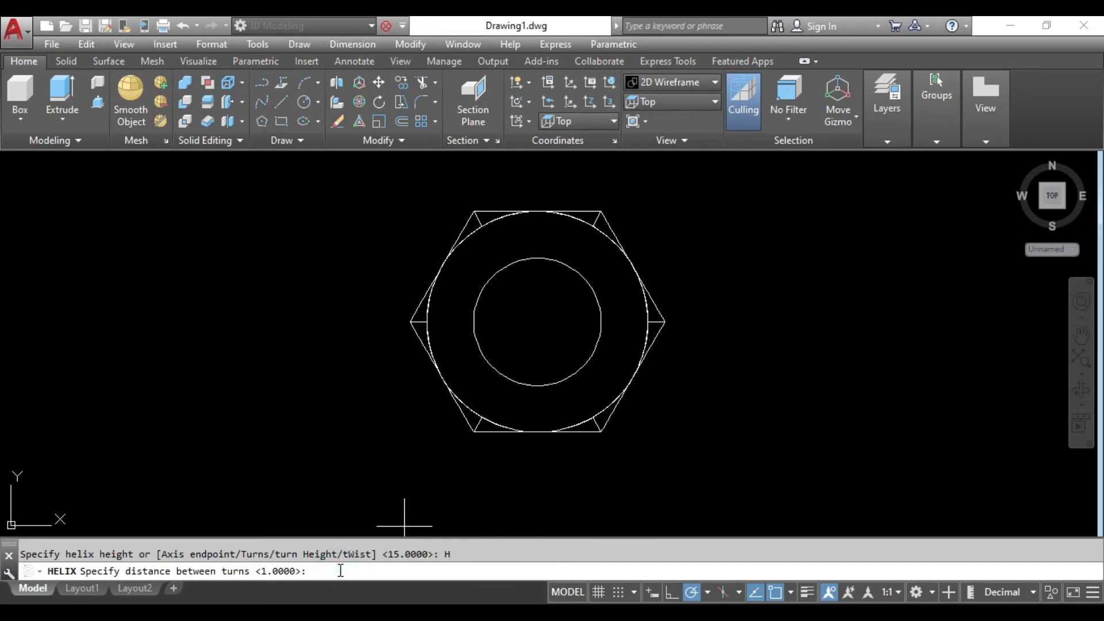
key(Return)
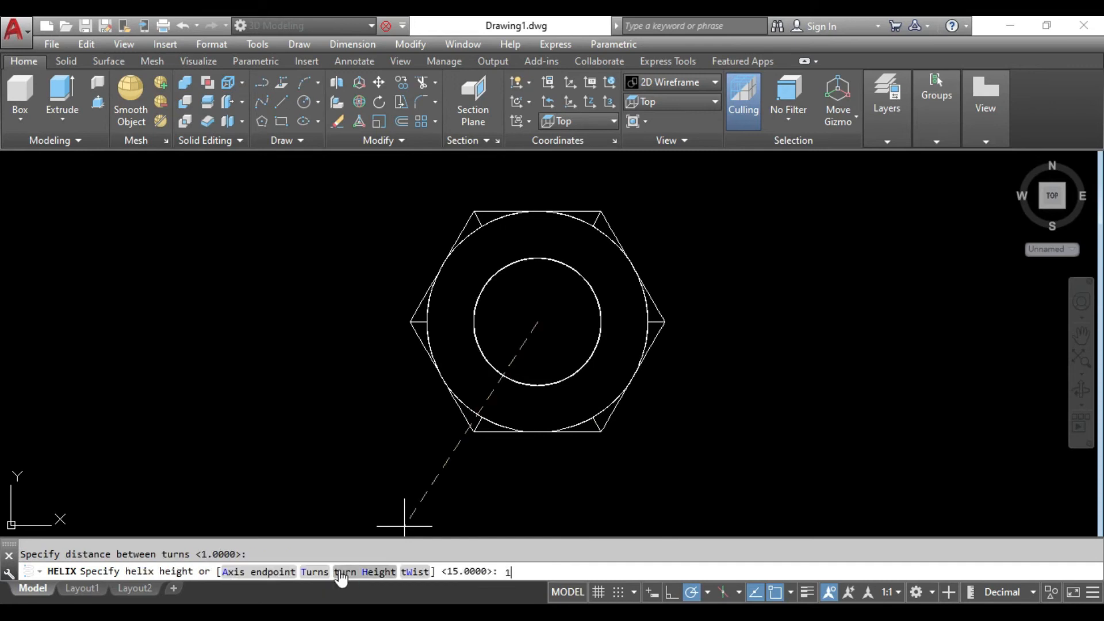
key(Return)
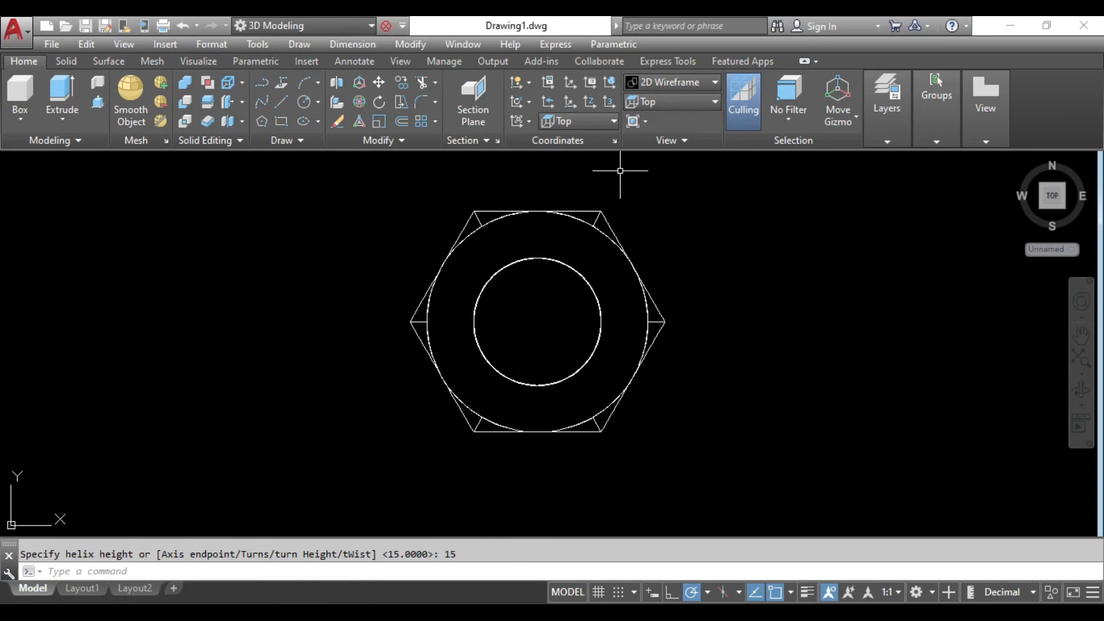
- In the Front view, move the helix straight down about 2 units so it extends below the nut
click(684, 101)
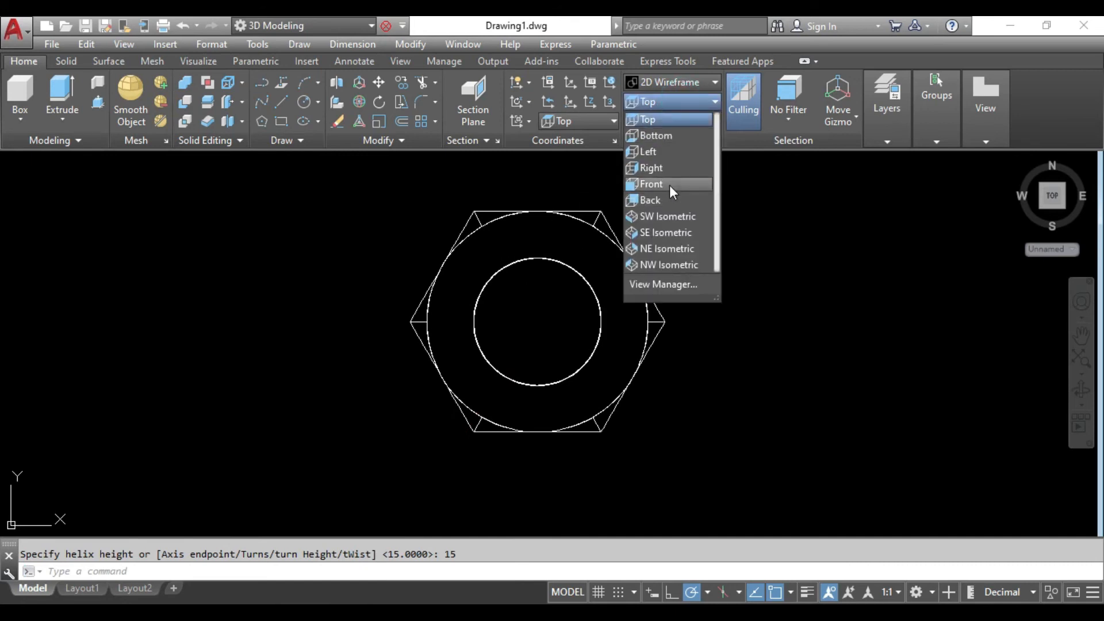
click(670, 185)
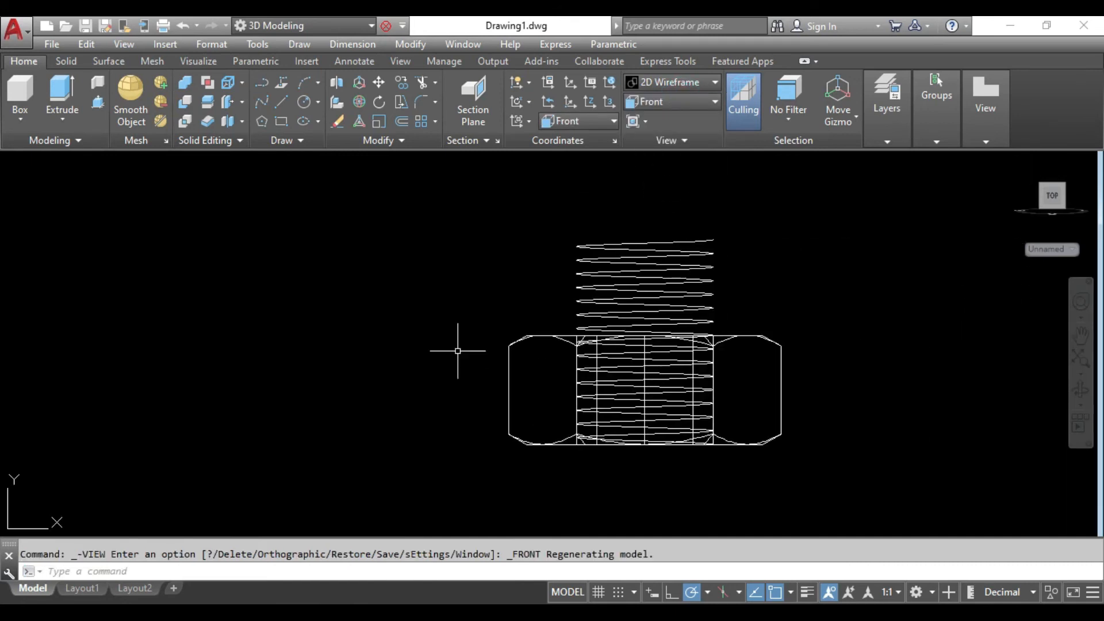
click(761, 203)
click(708, 267)
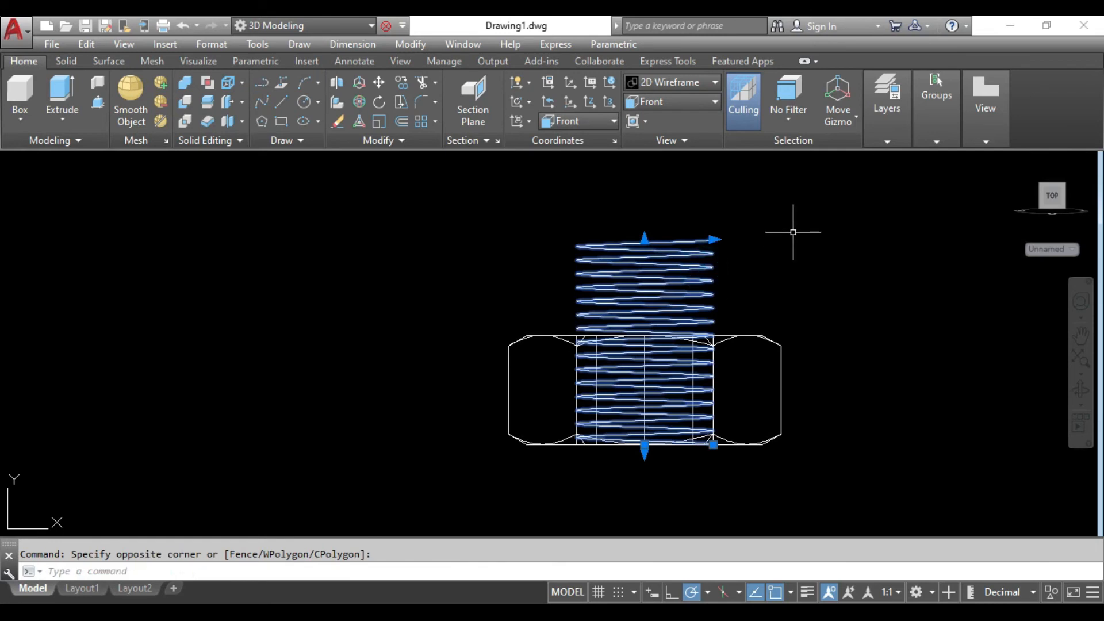
text(m)
key(Return)
click(793, 230)
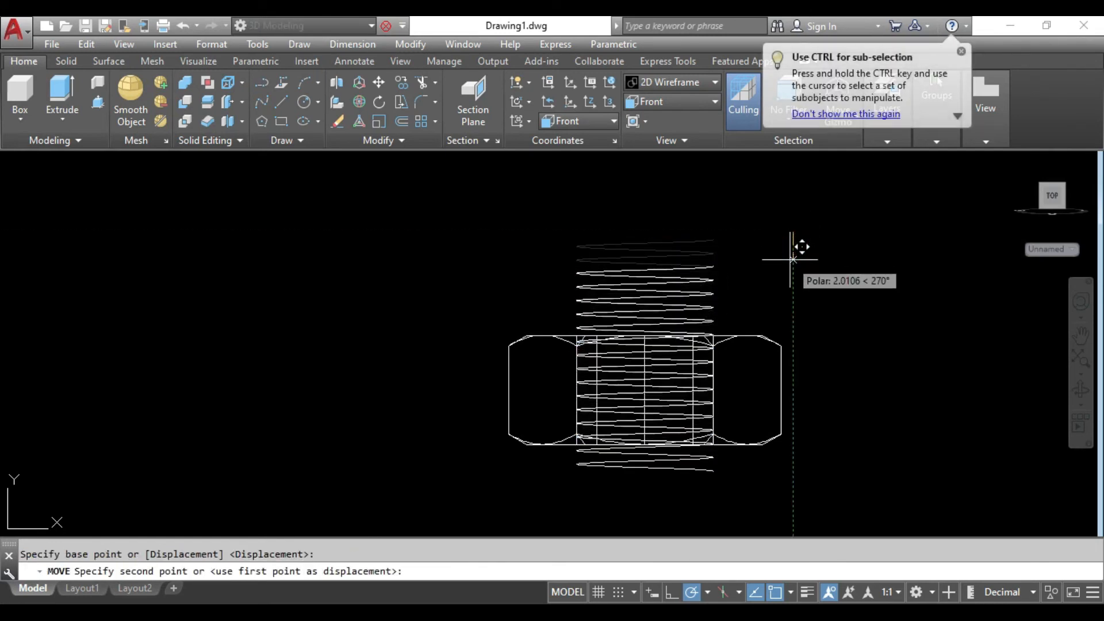
click(792, 259)
- Draw a vertical line from the center of the helix base up to a point above its upper end
key(Return)
click(658, 327)
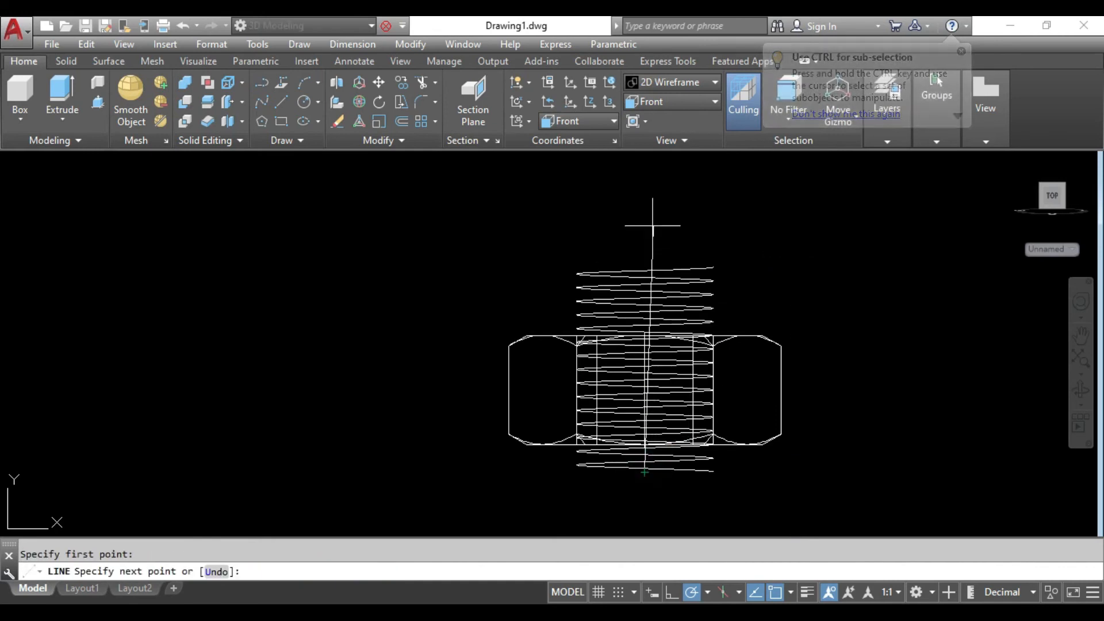
click(645, 222)
key(Return)
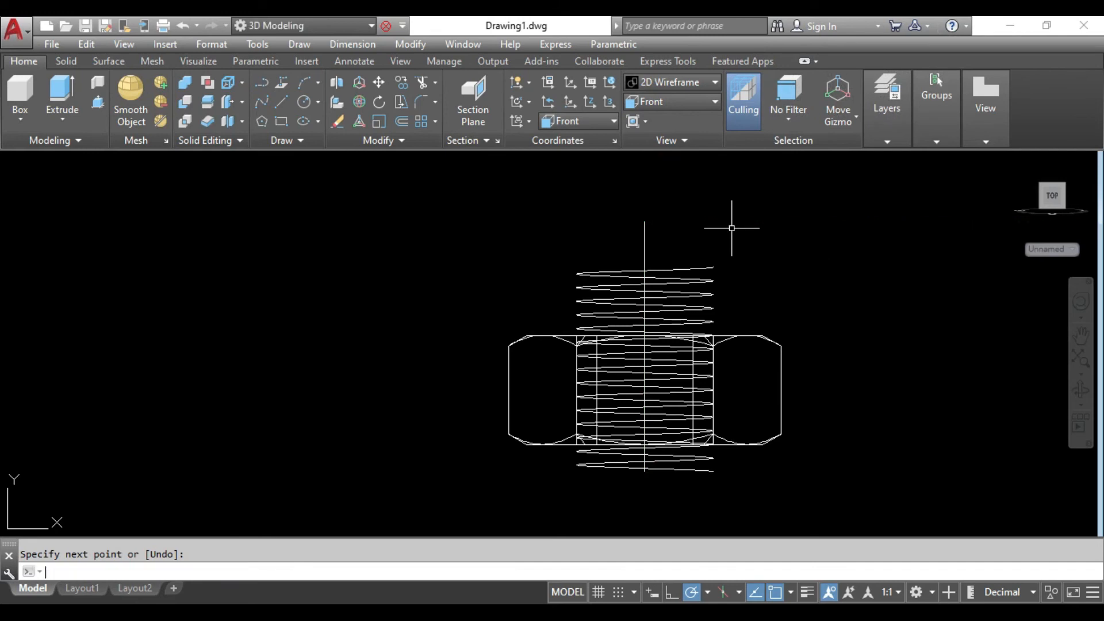
- Offset the vertical center line 5 units to the right, onto the helix's outer edge
text(o)
key(Return)
text(5)
key(Return)
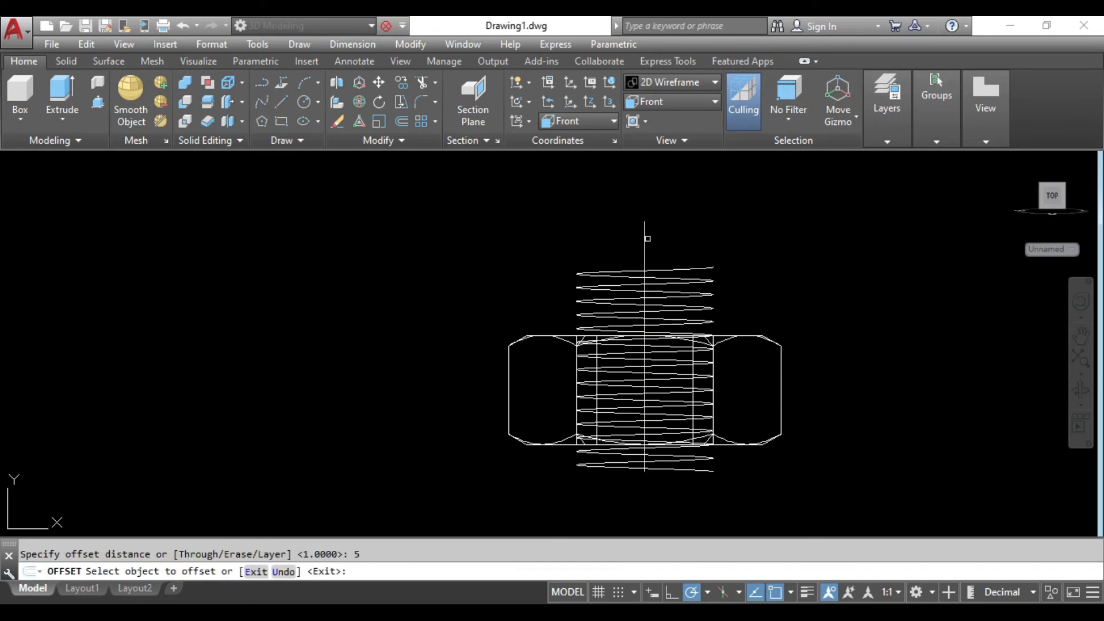
click(645, 236)
click(712, 258)
- Offset the line on the helix's right edge a further 0.8 units outward
scroll(717, 266, up, 3)
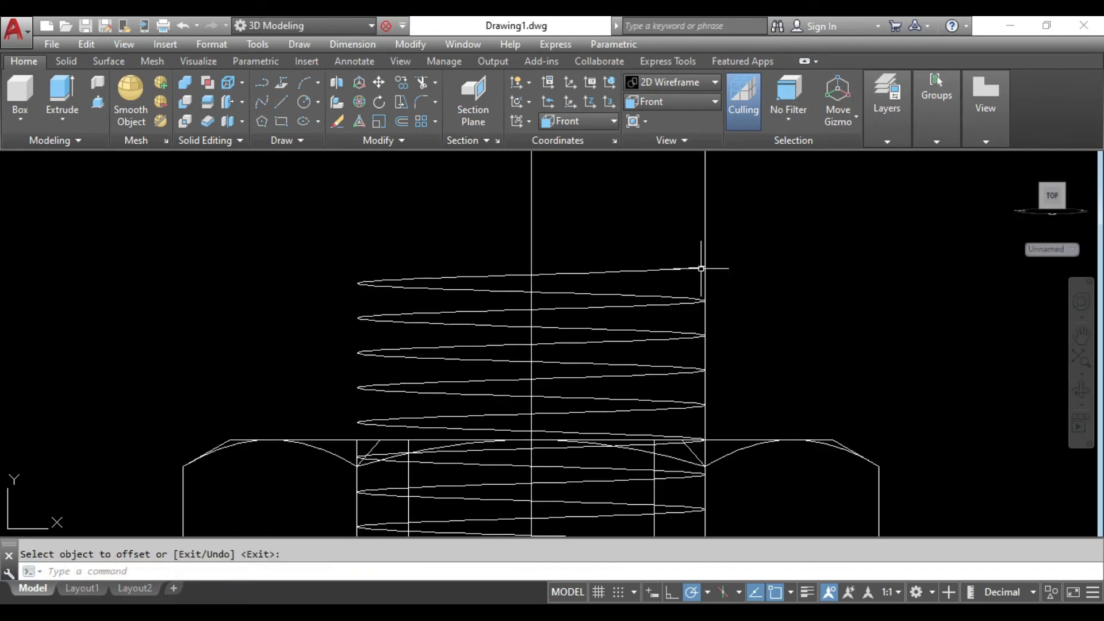
middle_drag(723, 233, 711, 342)
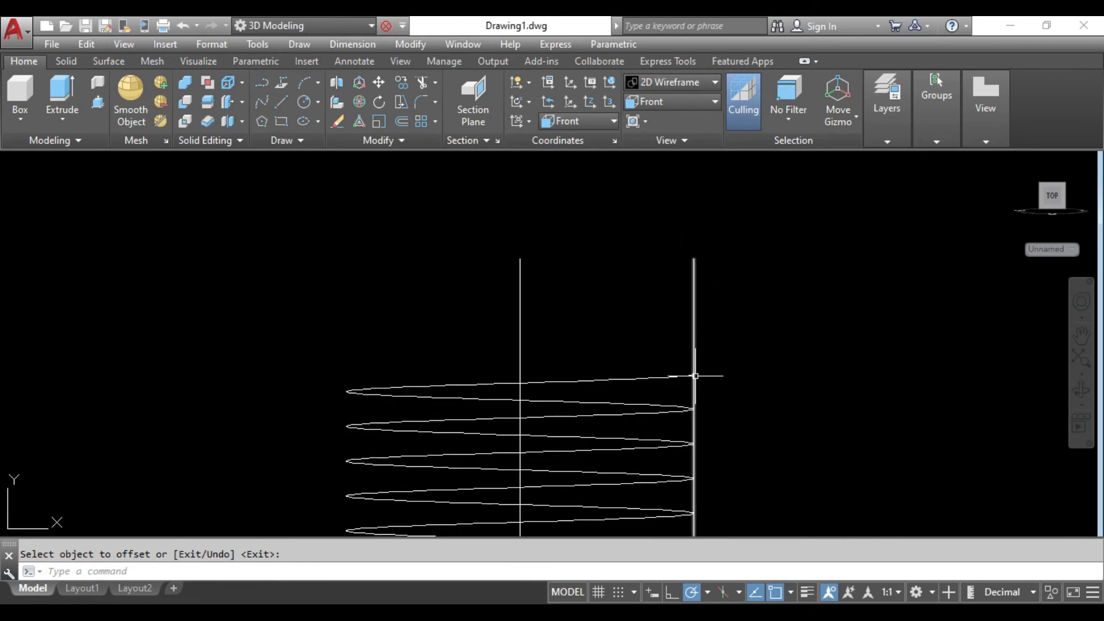
middle_drag(730, 327, 712, 321)
key(Return)
key(Return)
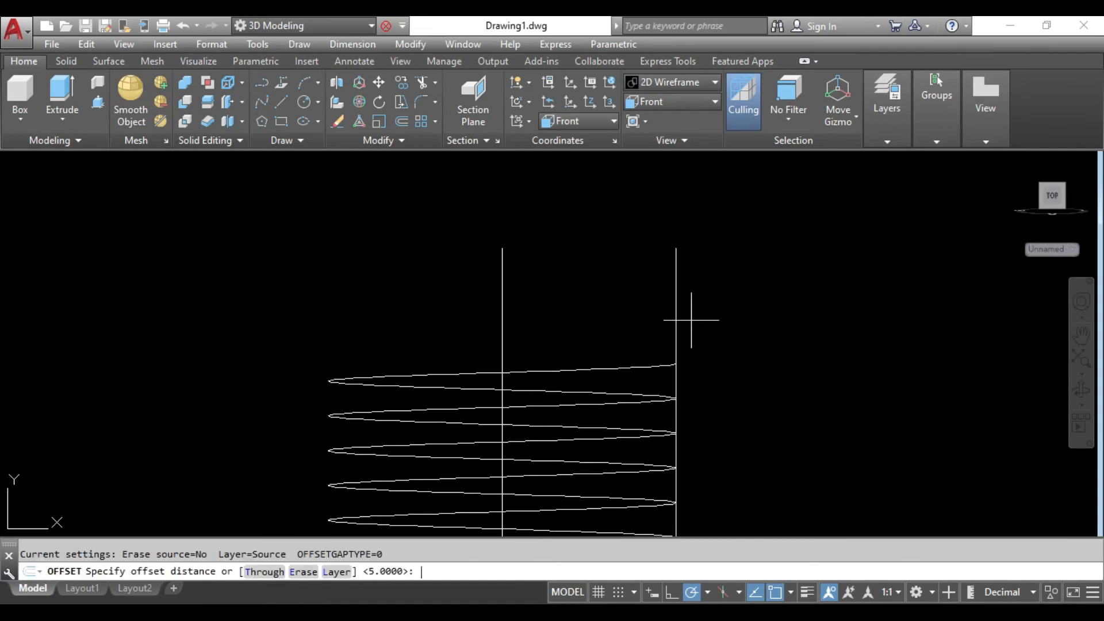
scroll(702, 308, down, 2)
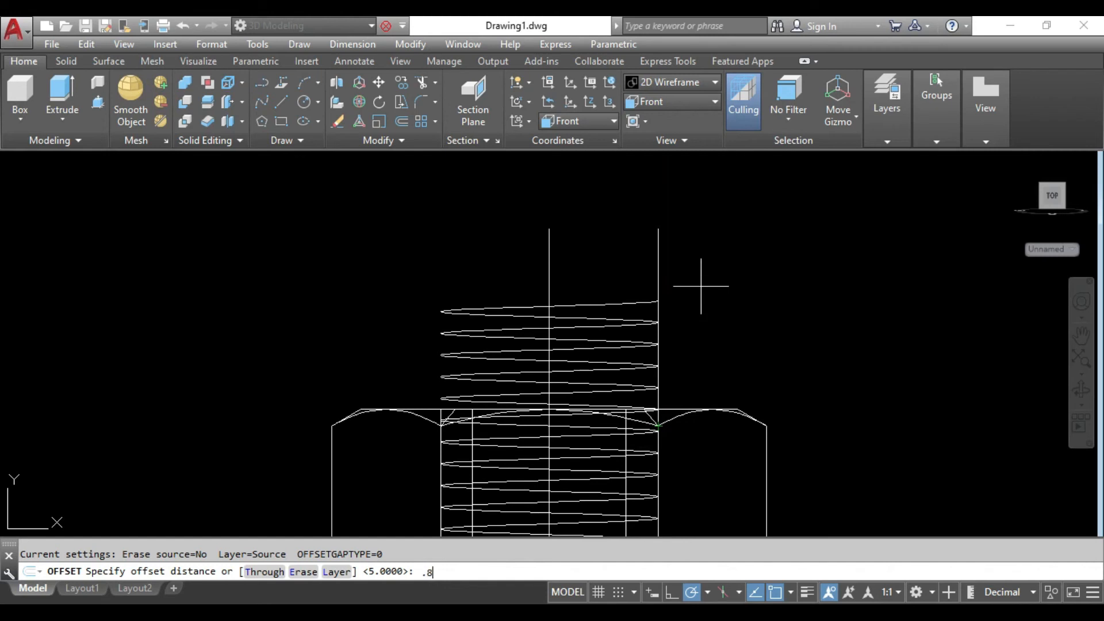
key(Return)
click(660, 251)
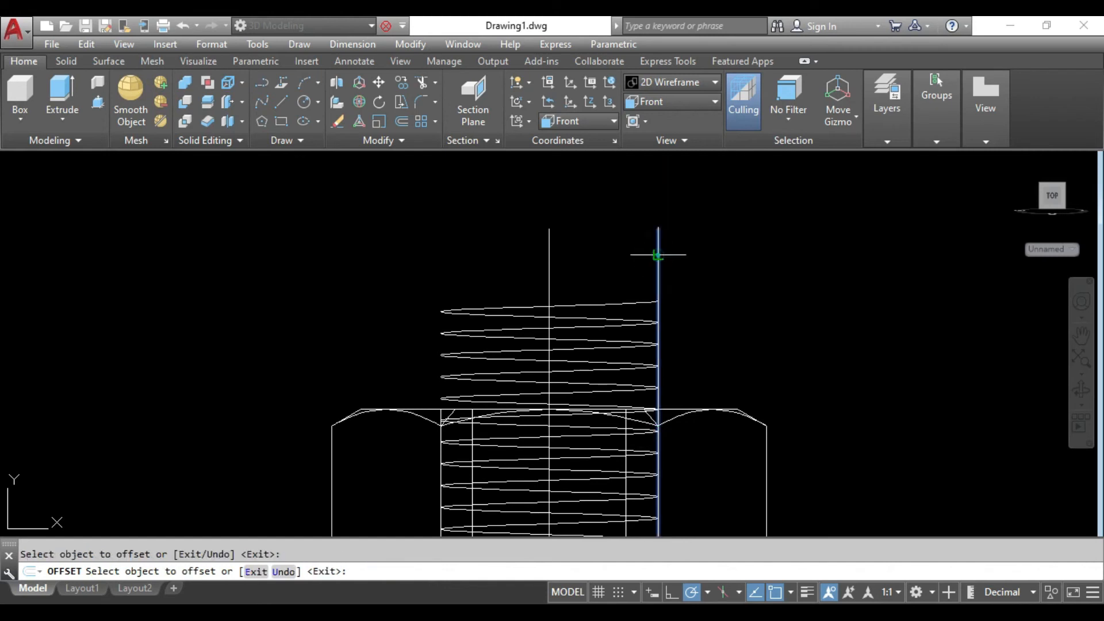
click(671, 264)
scroll(670, 236, up, 3)
key(Escape)
- Connect the upper ends of the two right-hand vertical lines with a horizontal line
text(l)
key(Return)
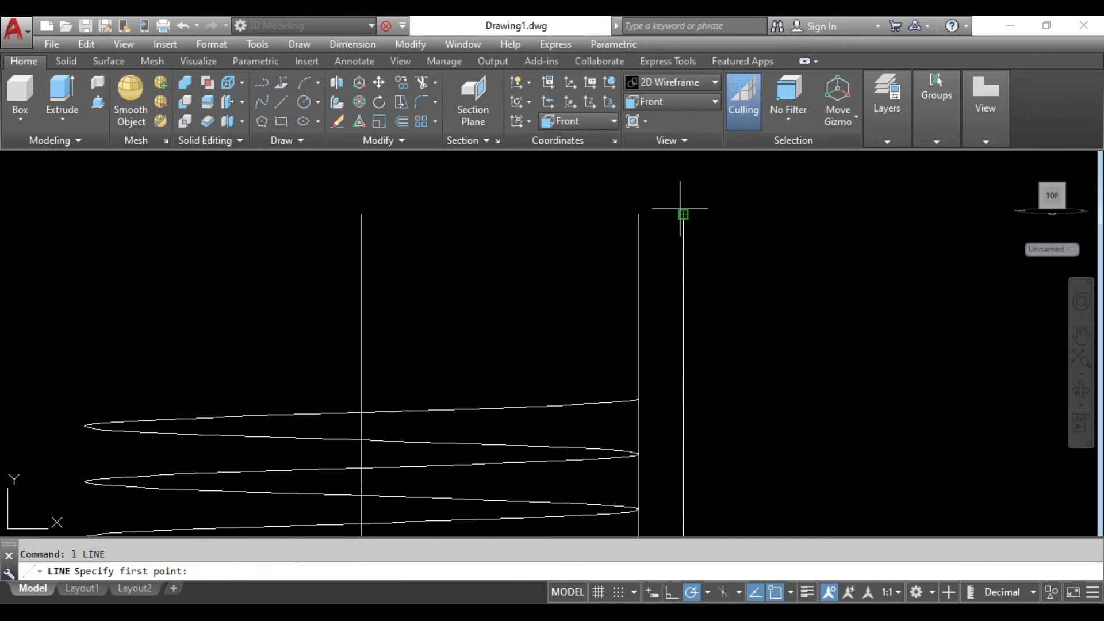
click(683, 214)
click(642, 220)
key(Return)
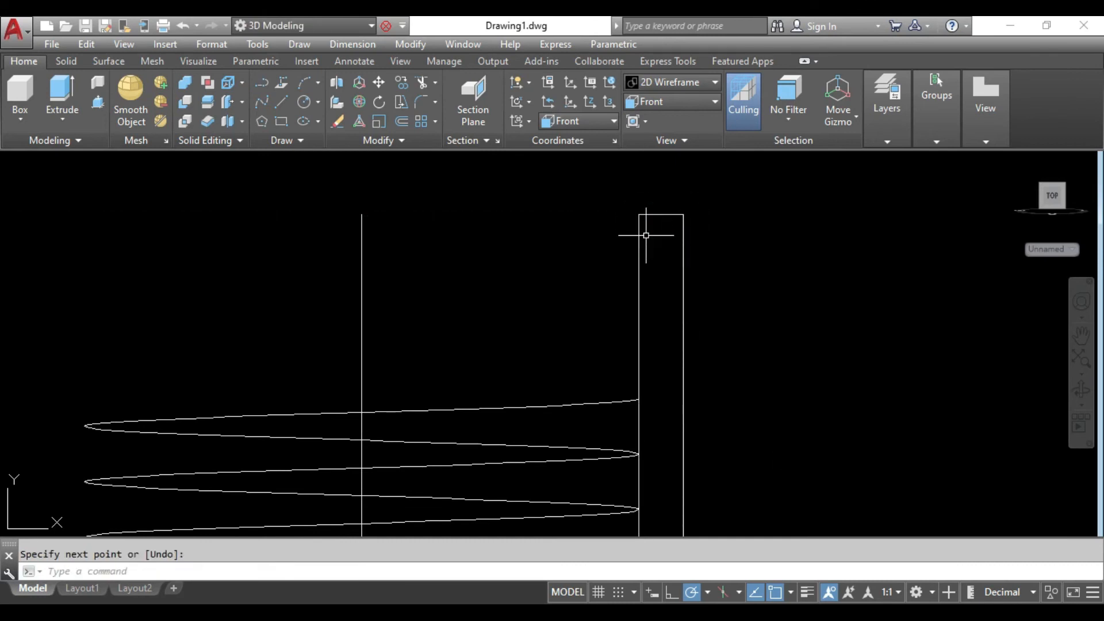
- Draw a line at 150° from the outer vertical line's upper end to directly above the inner vertical line
text(l)
key(Return)
mouse_move(646, 235)
middle_down()
mouse_move(656, 269)
mouse_move(641, 294)
middle_up()
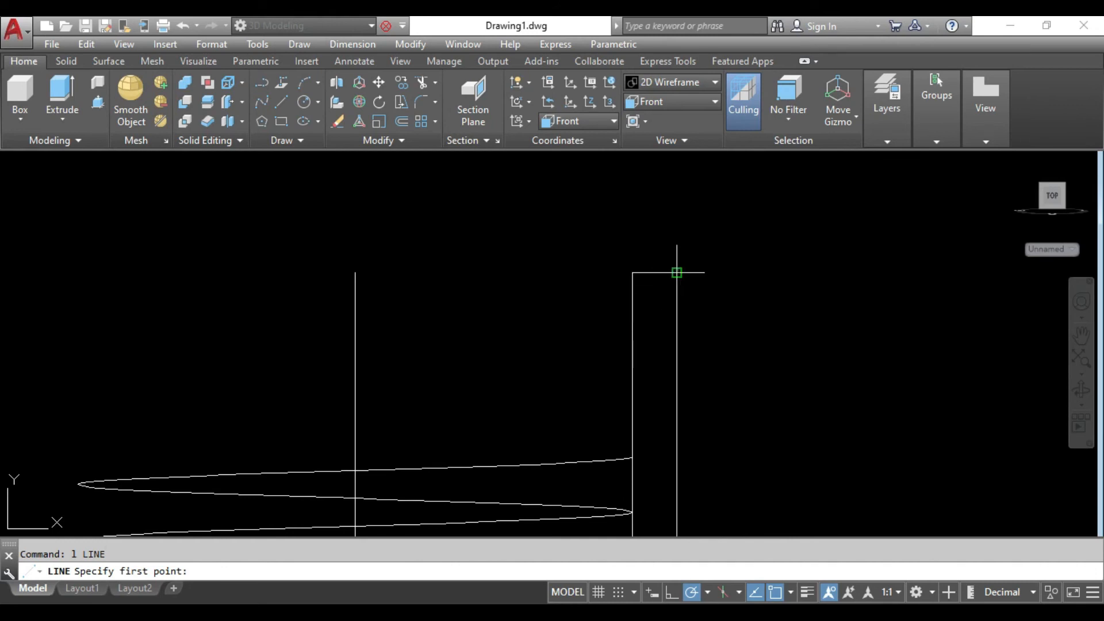
click(677, 272)
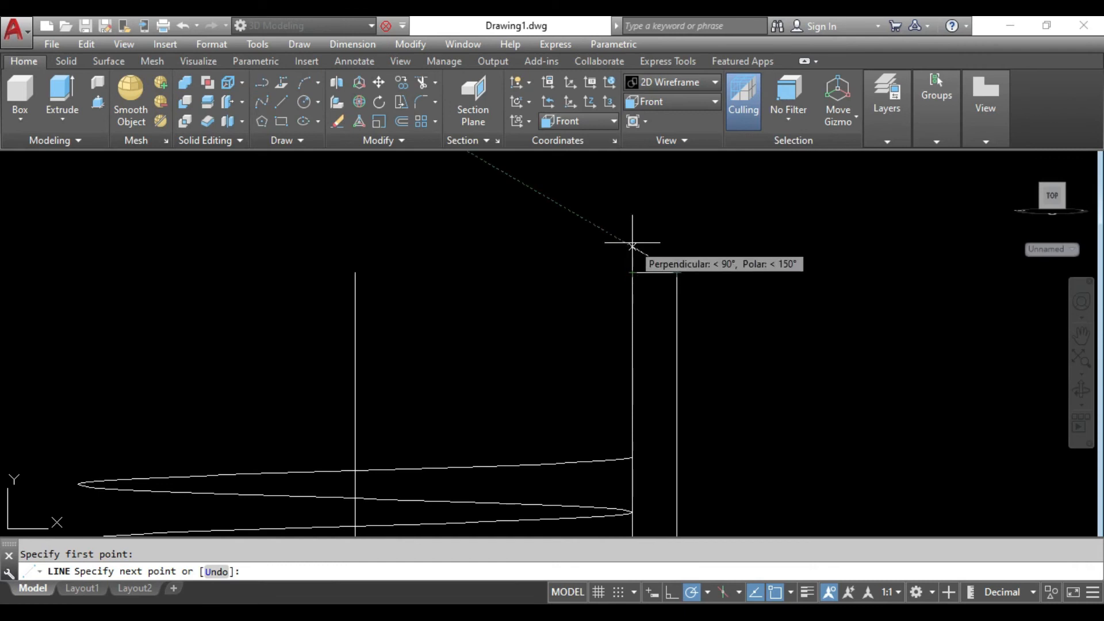
click(632, 246)
key(Return)
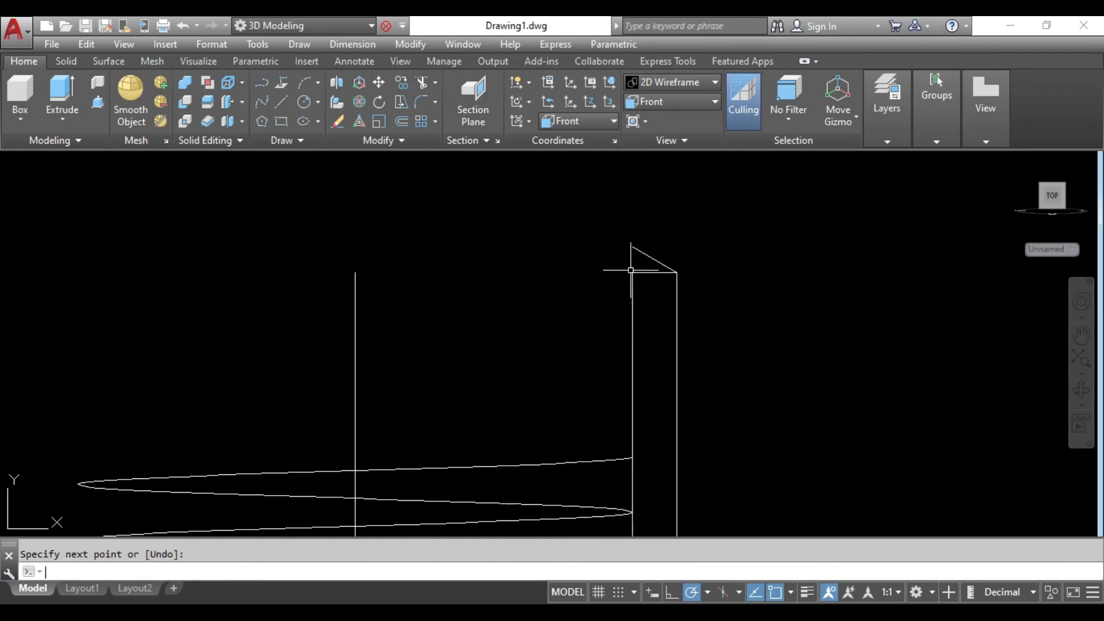
key(Return)
key(Escape)
- Mirror the slanted line downward across the short horizontal line's axis, keeping the original
click(657, 252)
click(632, 255)
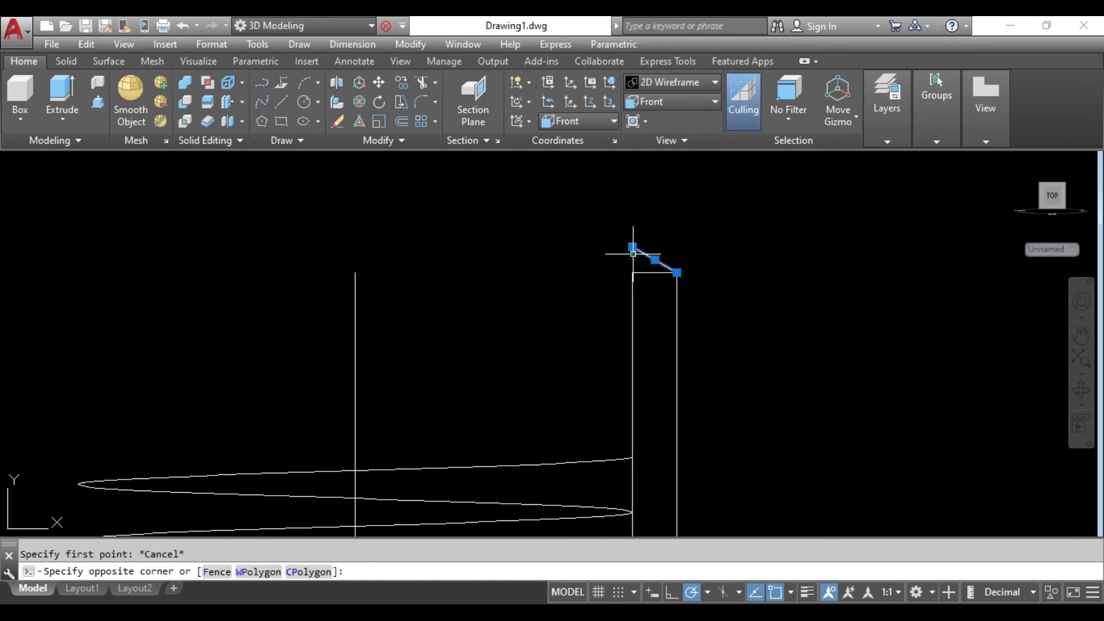
text(i)
key(Return)
click(677, 273)
click(748, 276)
key(Return)
- Close the triangular thread profile with a vertical line between the free ends of the two slanted lines
text(l LINE)
key(Return)
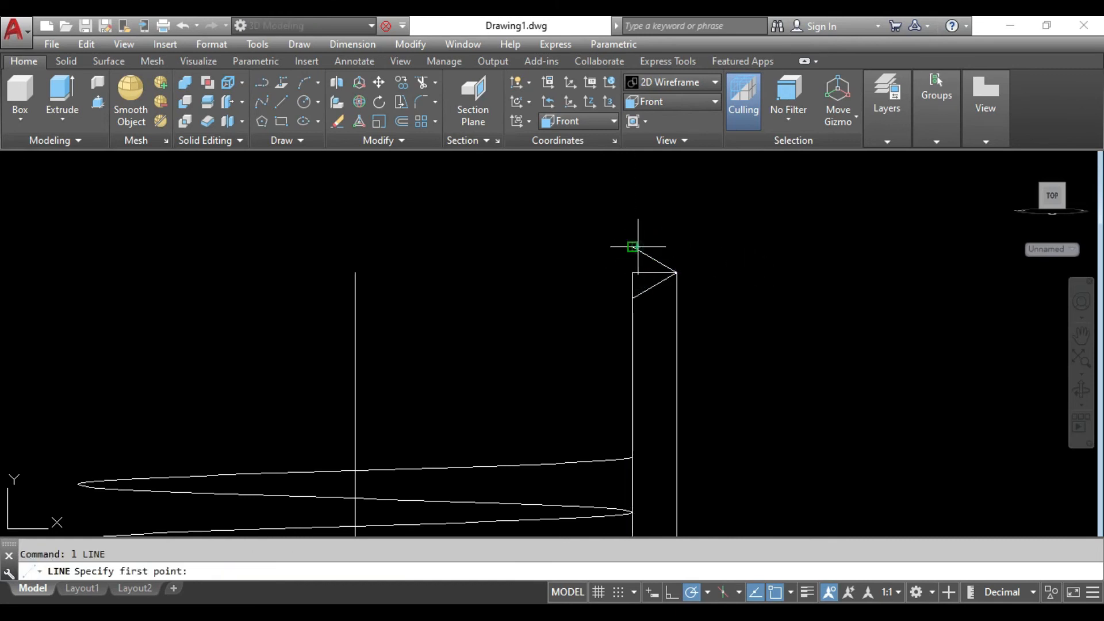
click(632, 247)
click(632, 298)
key(Return)
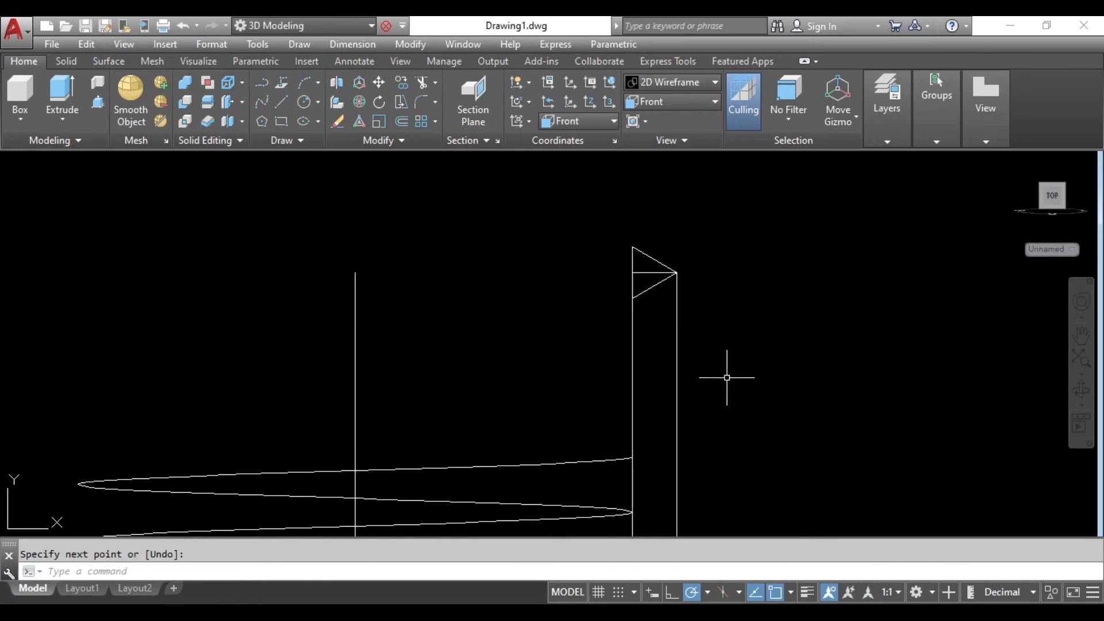
- Join the three sides of the triangular thread profile into a single polyline
middle_drag(729, 375, 719, 350)
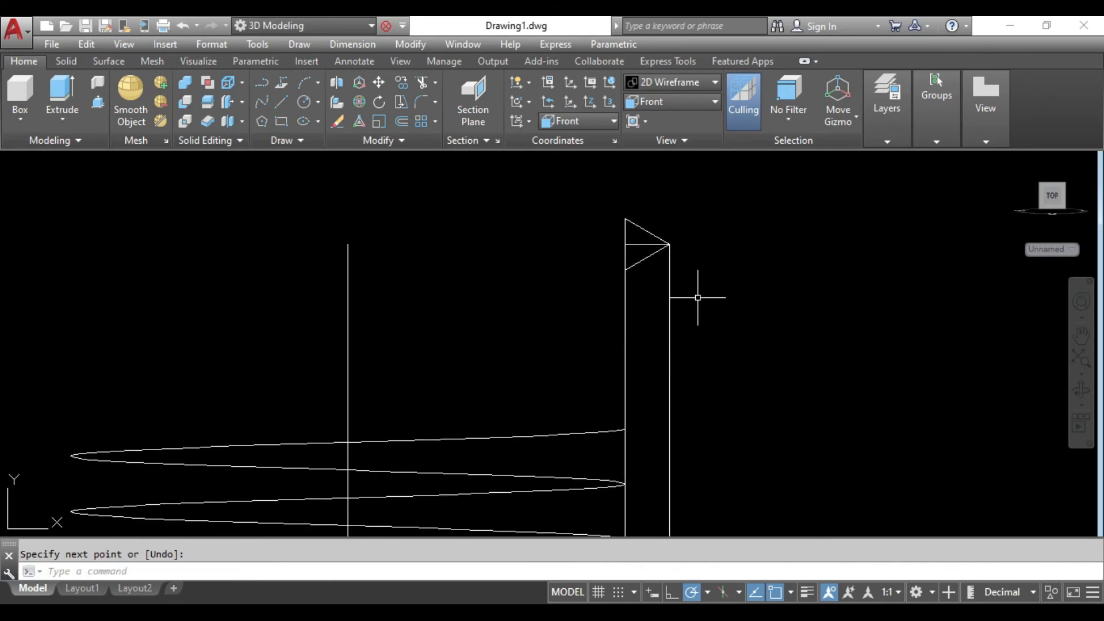
text(j)
key(Return)
click(653, 237)
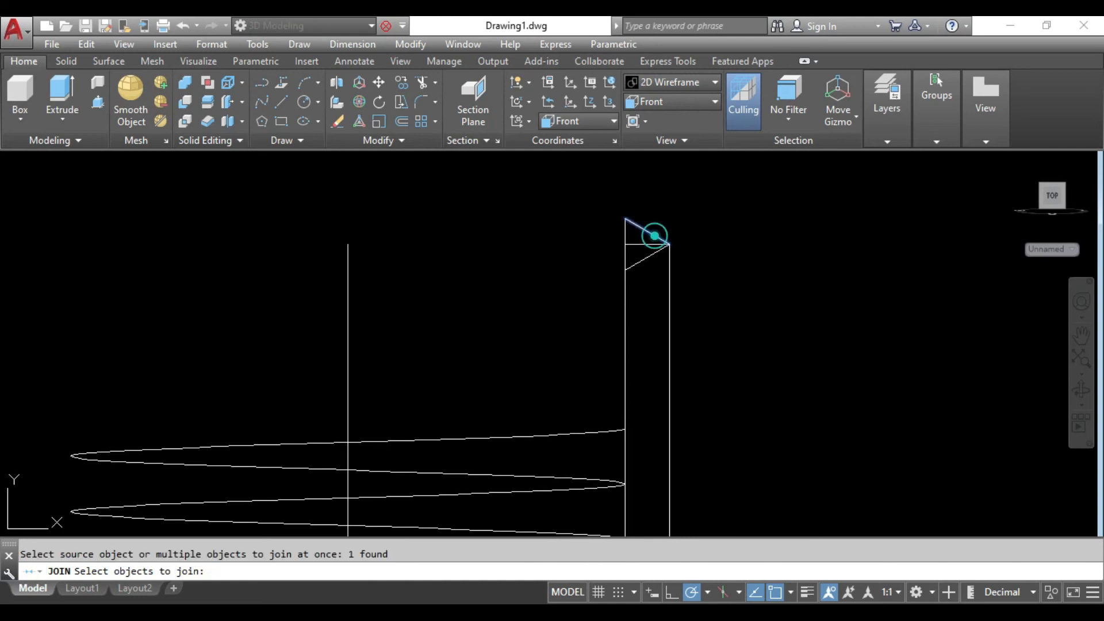
click(627, 235)
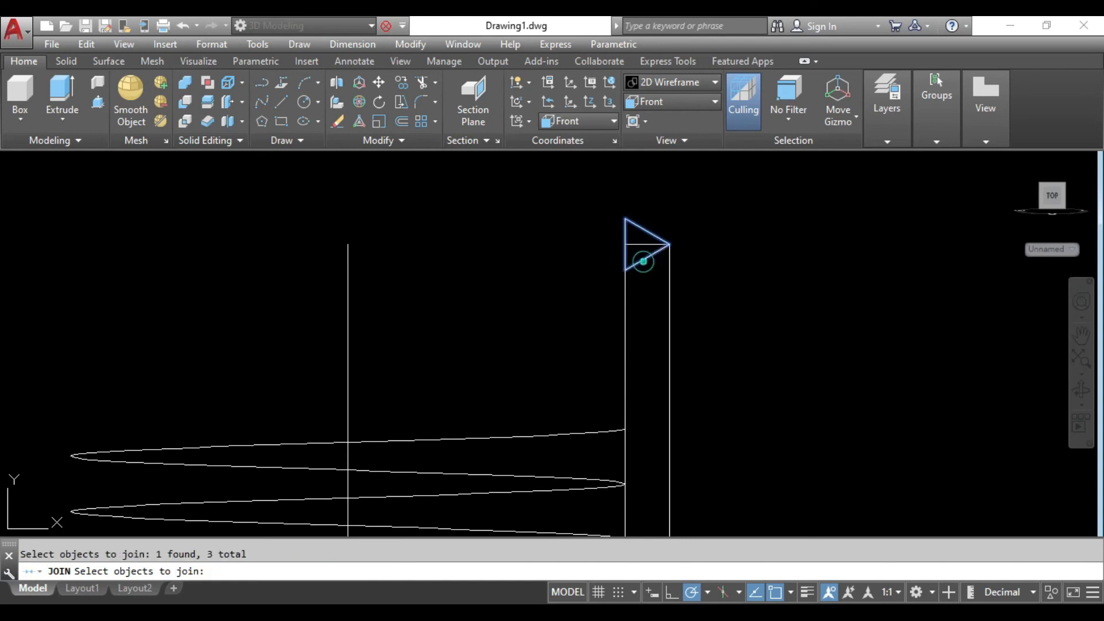
key(Return)
scroll(730, 291, down, 2)
middle_drag(791, 402, 741, 383)
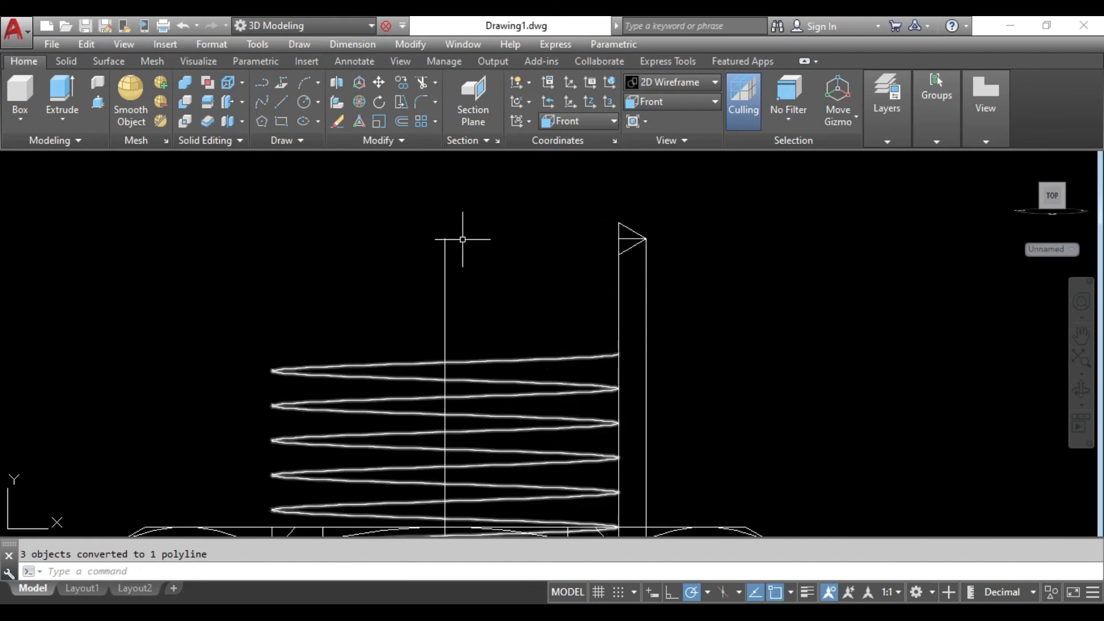
- Sweep the closed triangular thread profile along the helix to form a solid thread coil
text(swee)
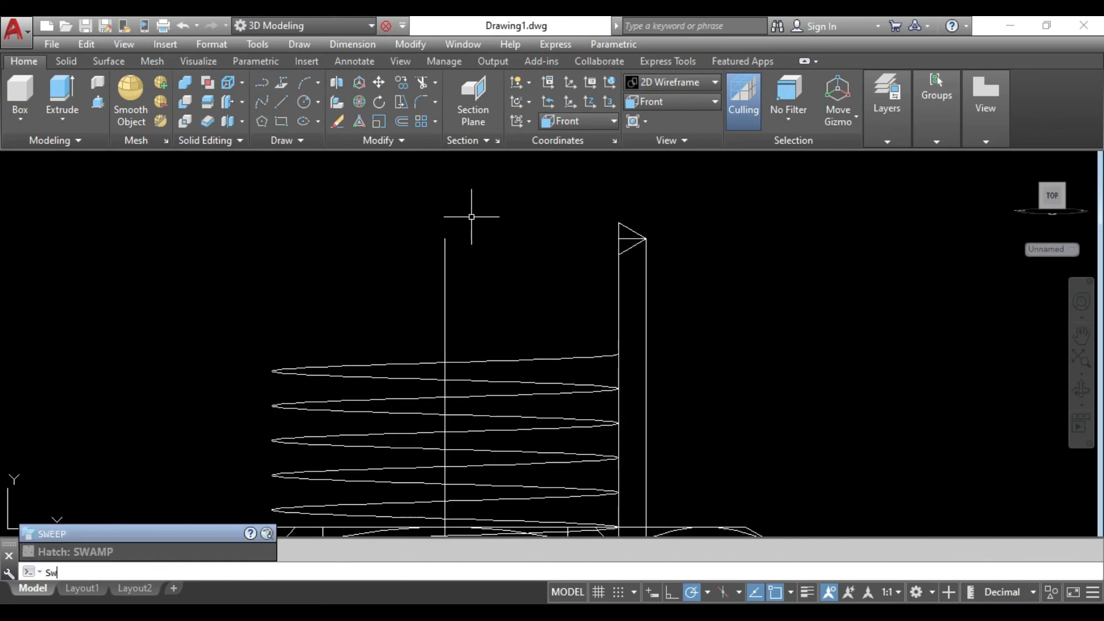
key(Return)
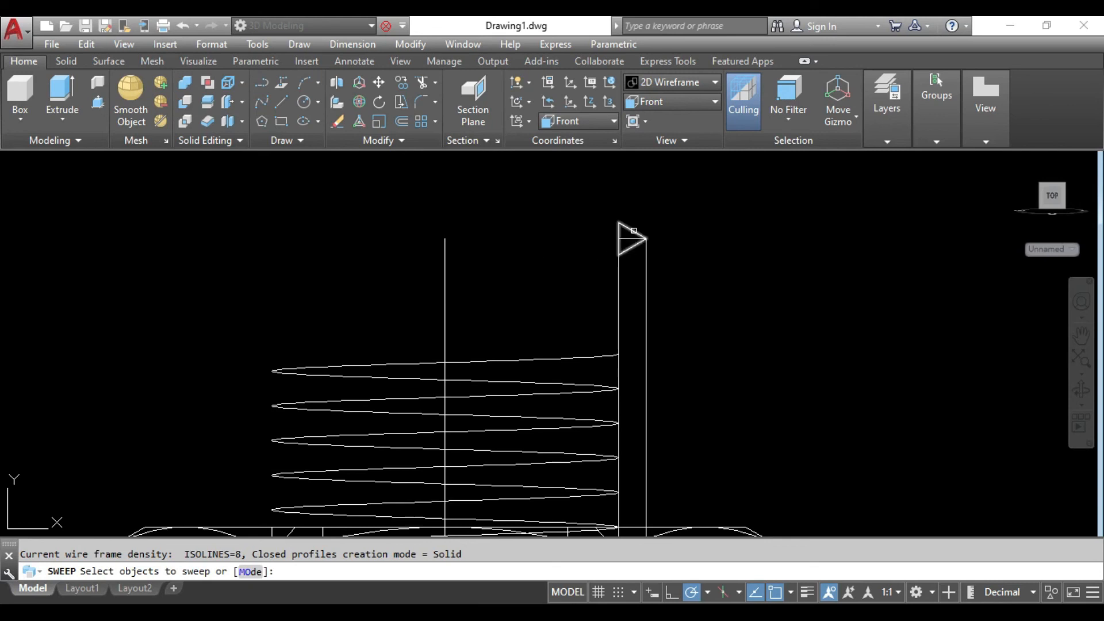
click(632, 236)
key(Return)
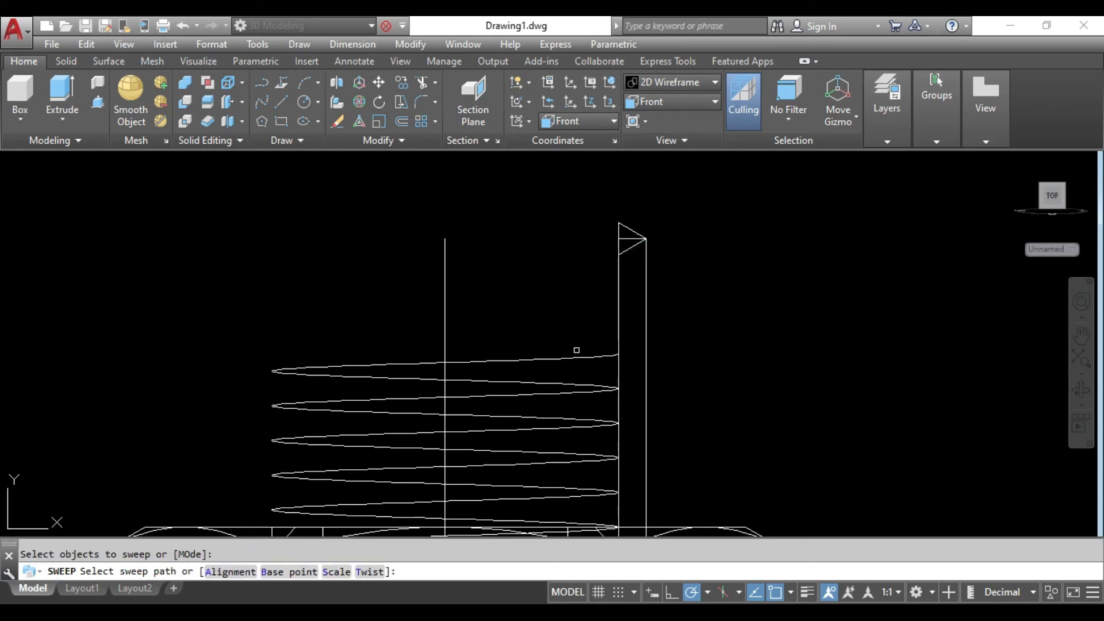
click(577, 353)
click(564, 365)
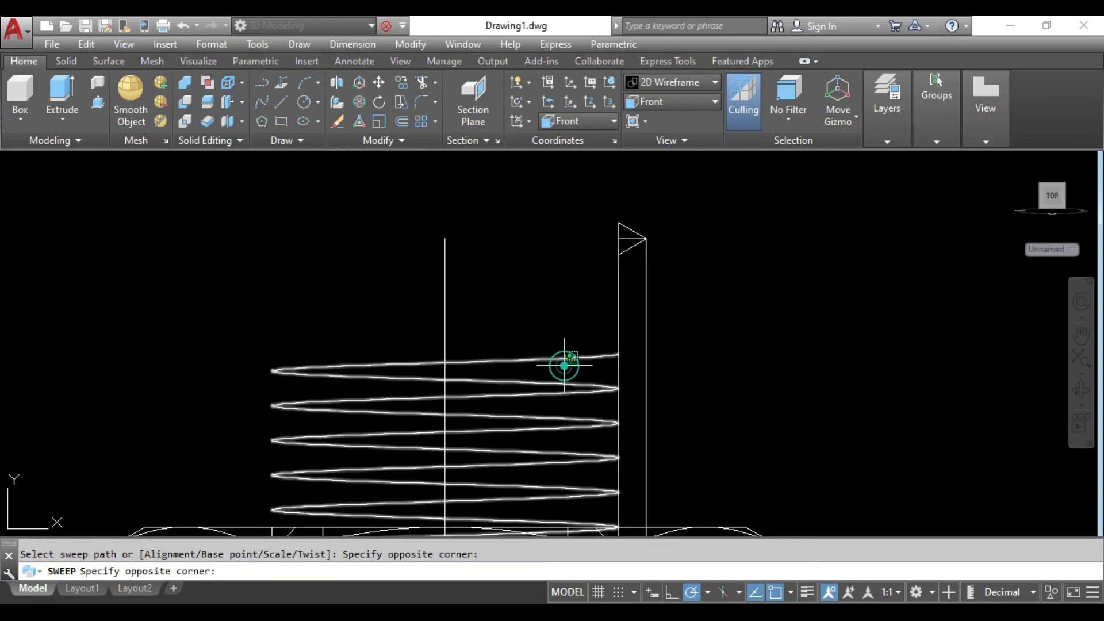
click(536, 386)
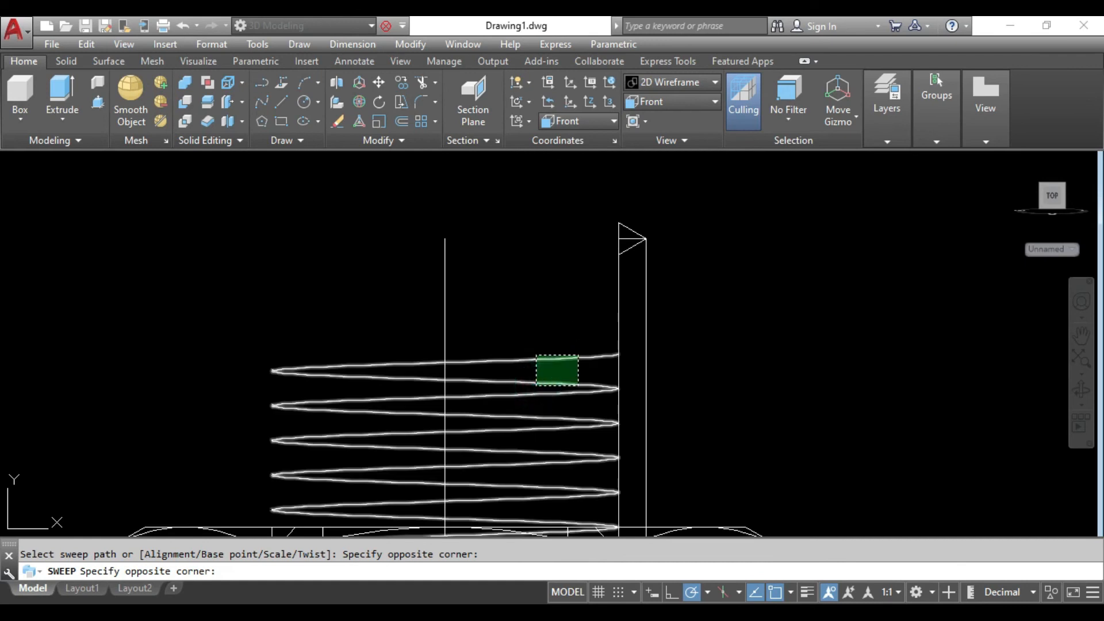
- Erase the four leftover construction lines around the swept thread coil
middle_drag(696, 442, 670, 302)
scroll(670, 301, down, 3)
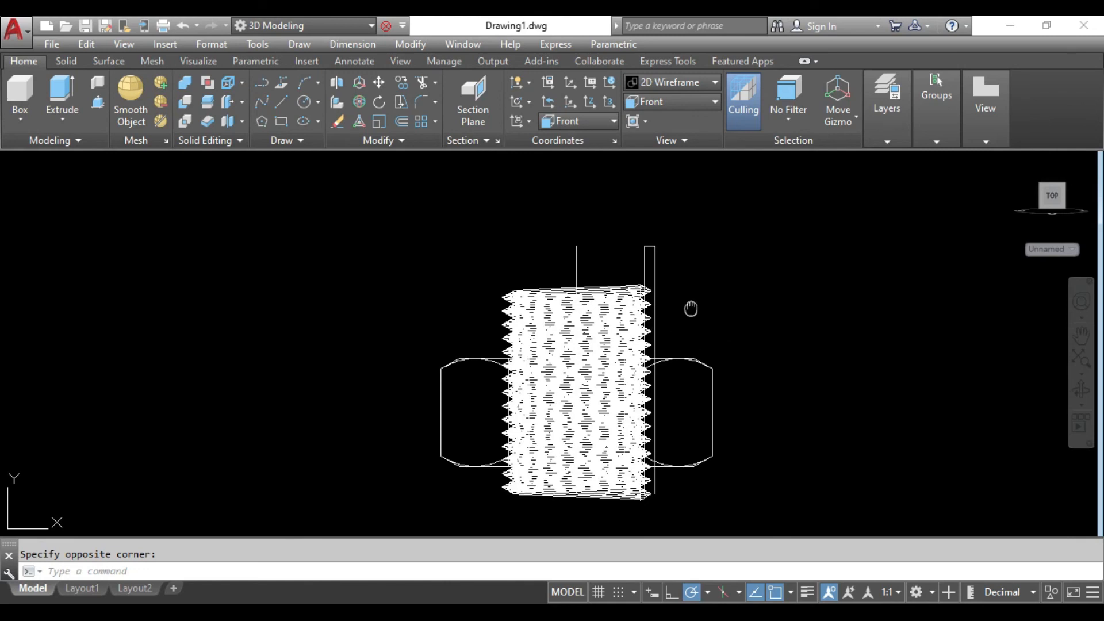
click(714, 241)
click(673, 251)
key(Delete)
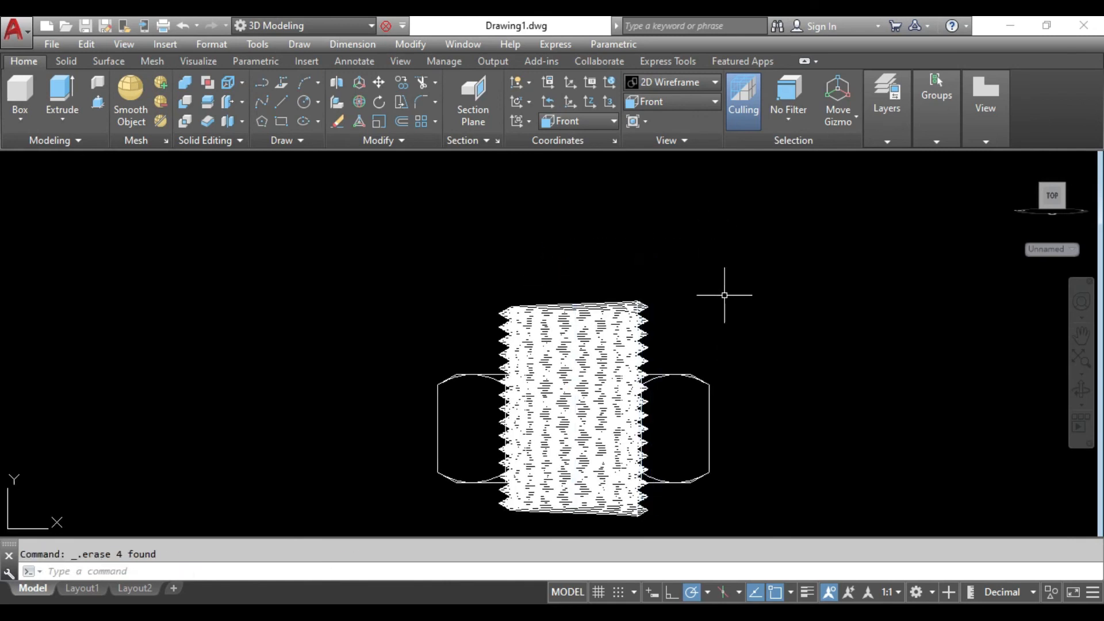
- Subtract the swept thread coil from the hexagonal nut body to cut the internal thread
key(Return)
click(740, 341)
click(693, 426)
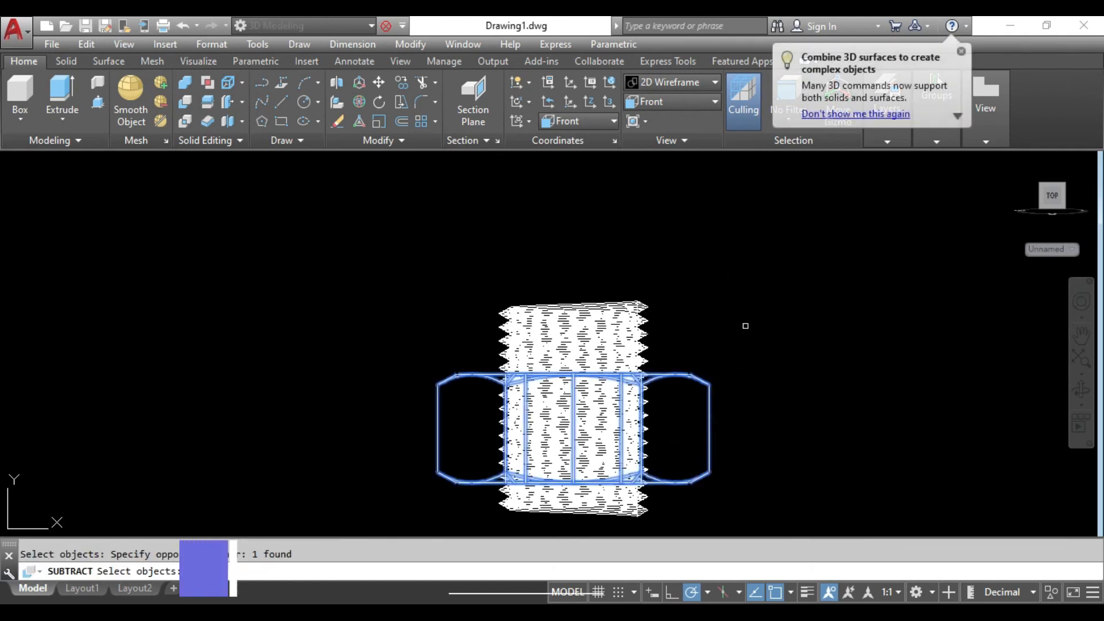
key(Return)
click(643, 310)
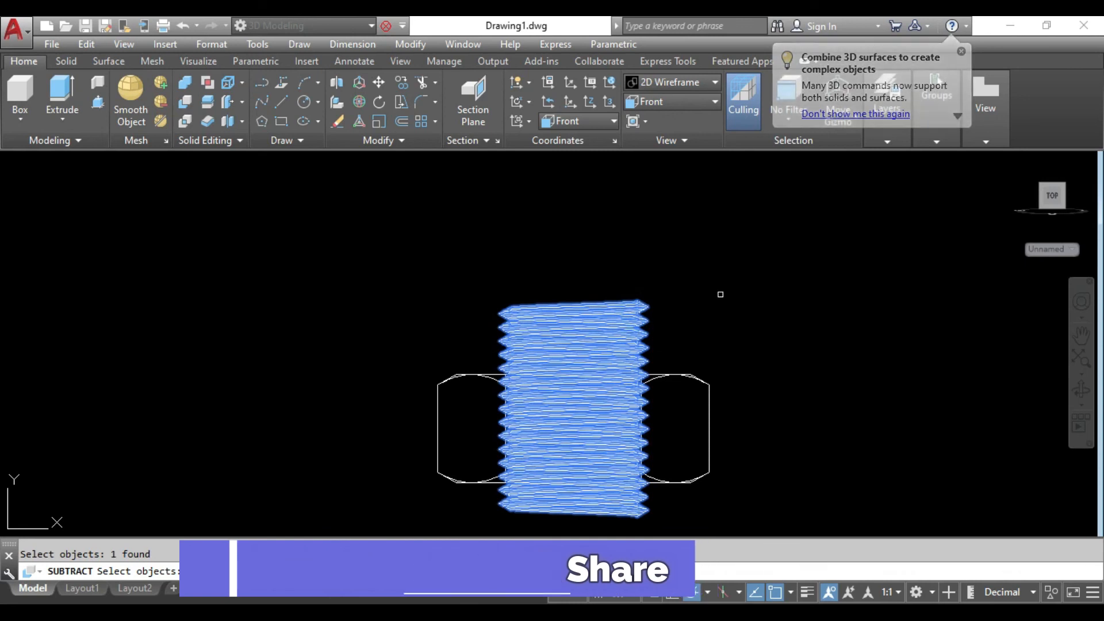
key(Return)
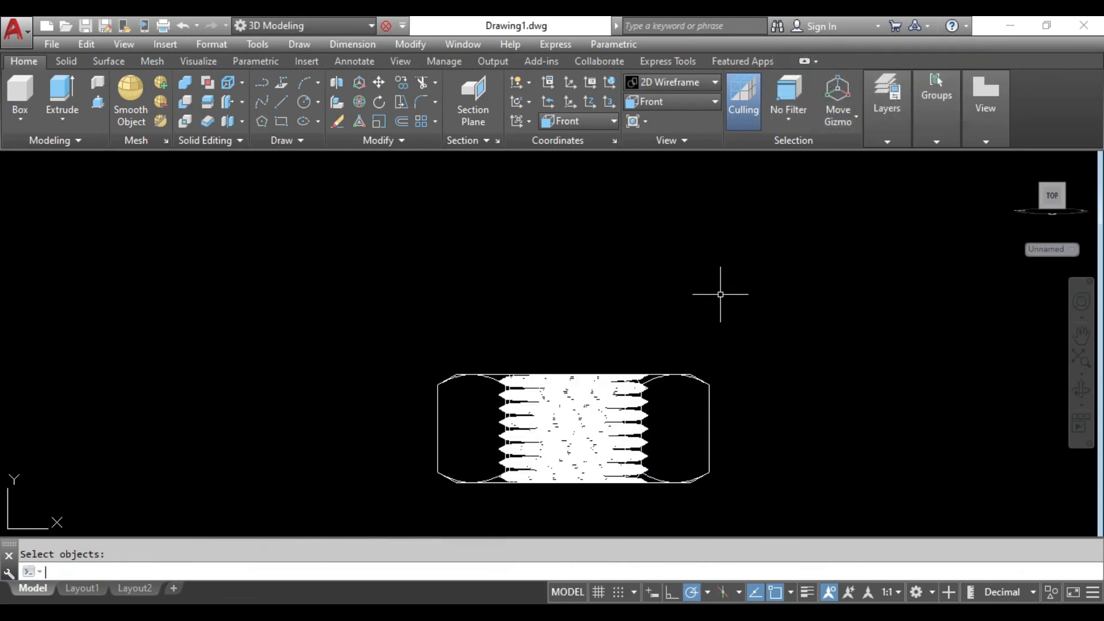
- Show the threaded nut from the SW Isometric view in the Conceptual visual style, orbited to look into the hole
click(684, 101)
click(671, 217)
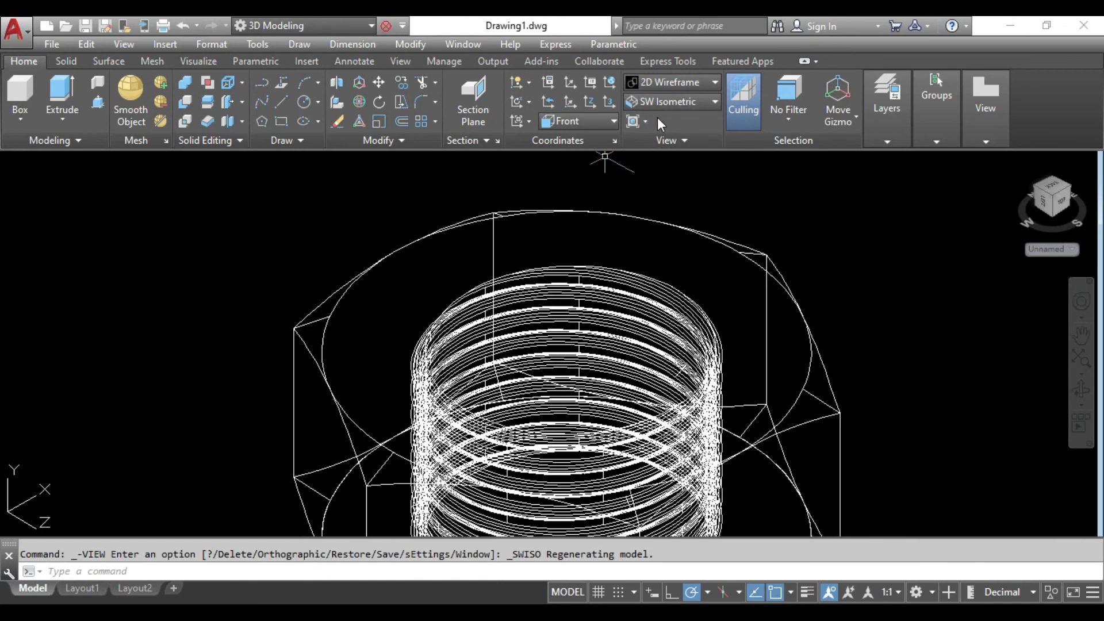
click(715, 82)
click(720, 115)
shift+middle_drag(794, 396, 696, 397)
scroll(696, 338, down, 3)
middle_drag(771, 365, 753, 375)
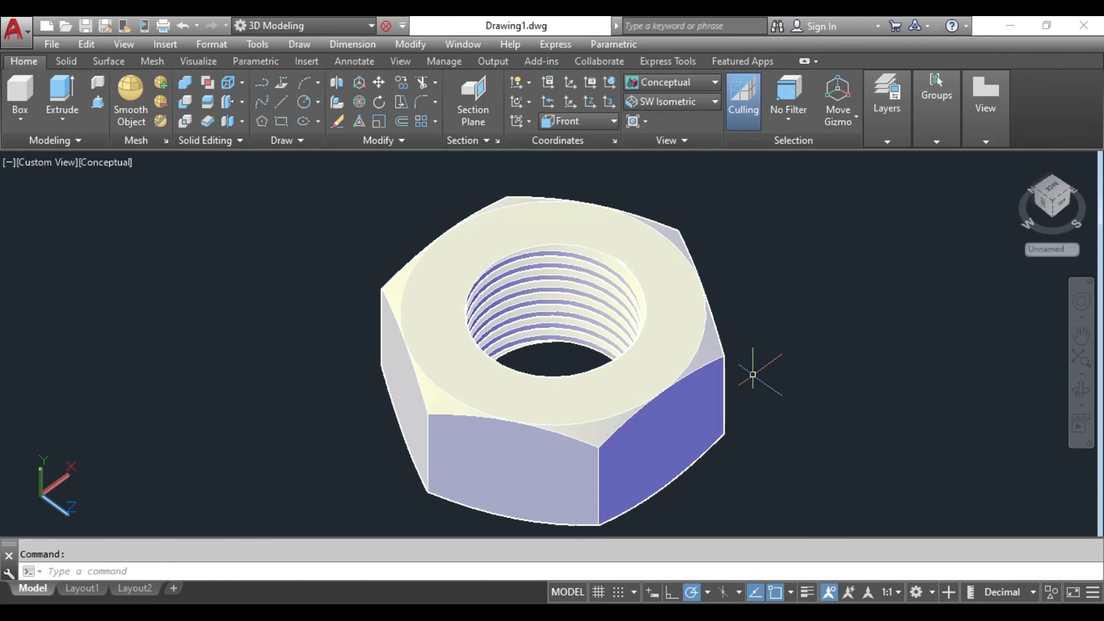
middle_drag(743, 397, 736, 396)
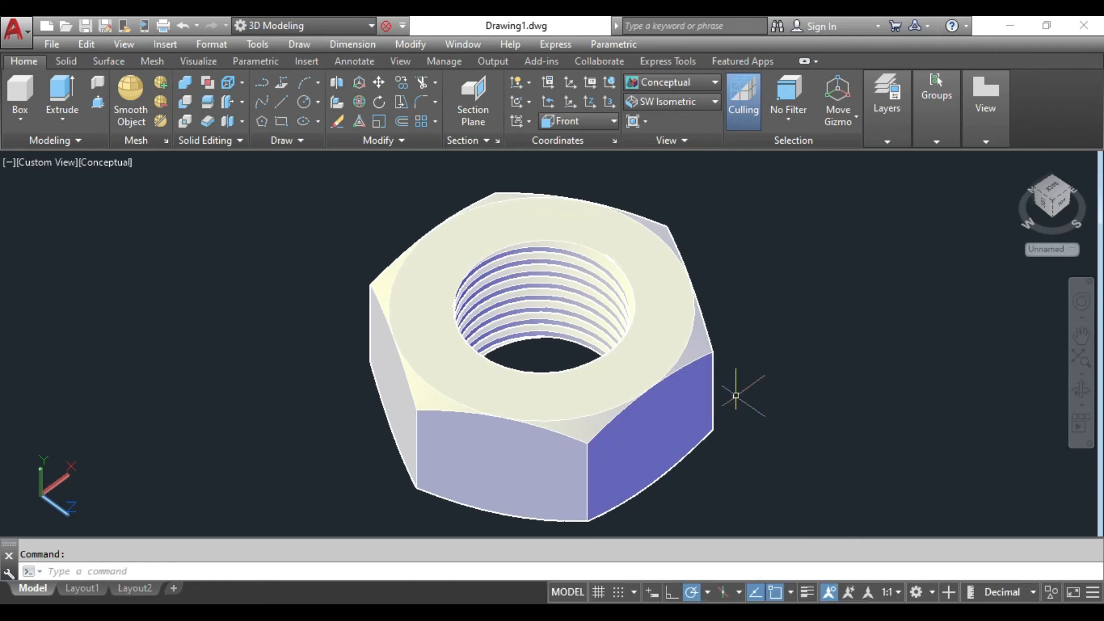